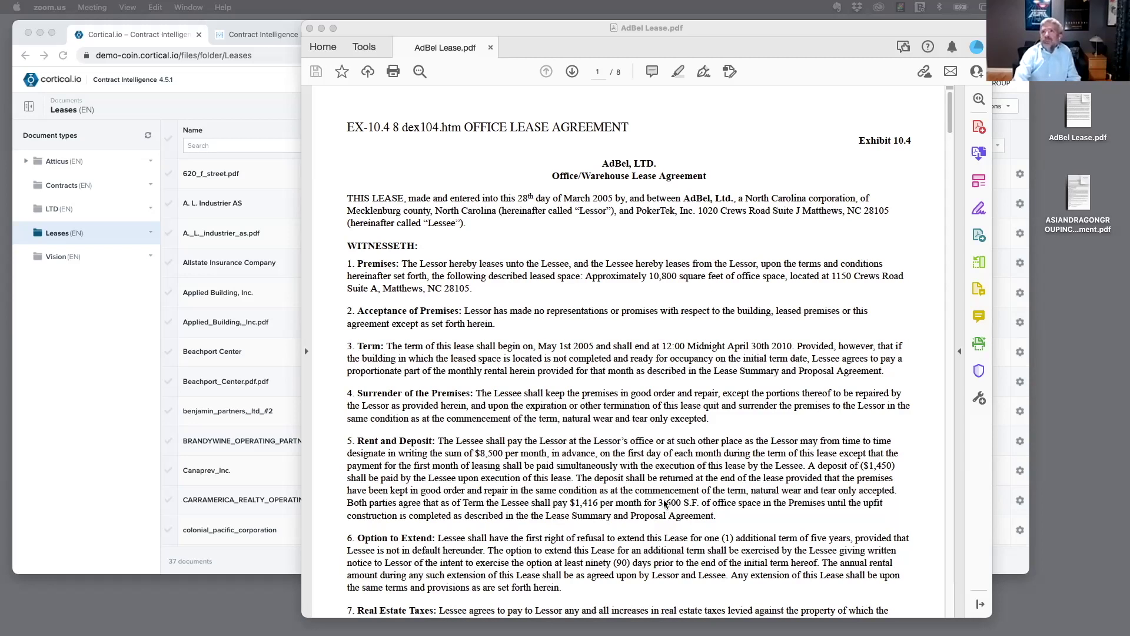
Scroll through the AdBel lease PDF in Acrobat Reader, then close it.
{"action": "scroll", "coordinate": [622, 438], "scroll_direction": "down", "scroll_amount": 10}
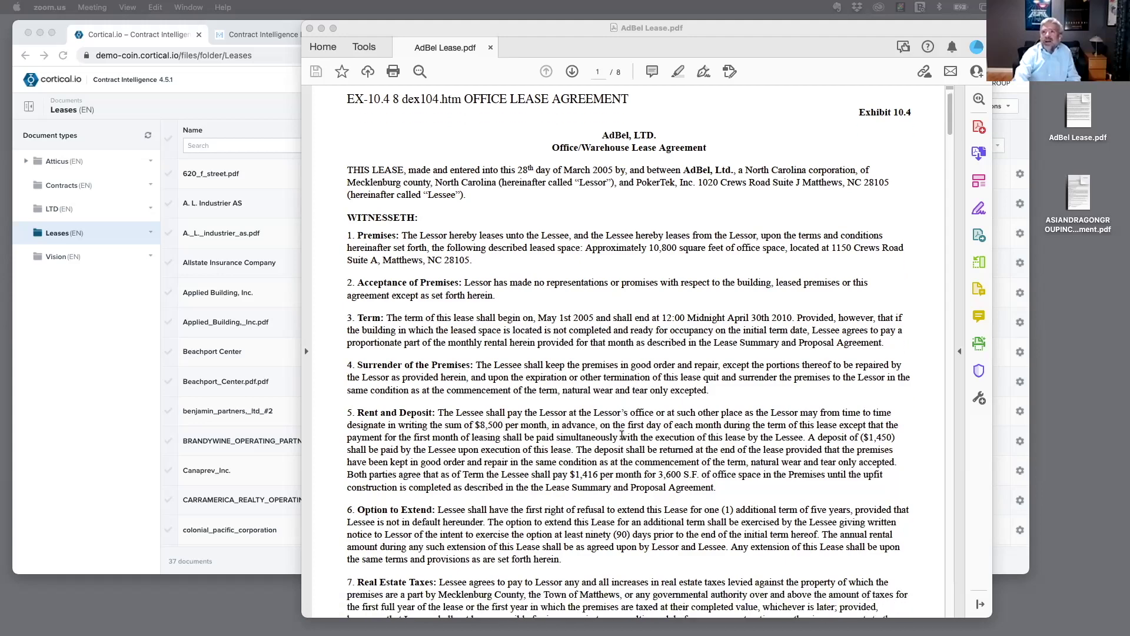
{"action": "scroll", "coordinate": [622, 435], "scroll_direction": "down", "scroll_amount": 6}
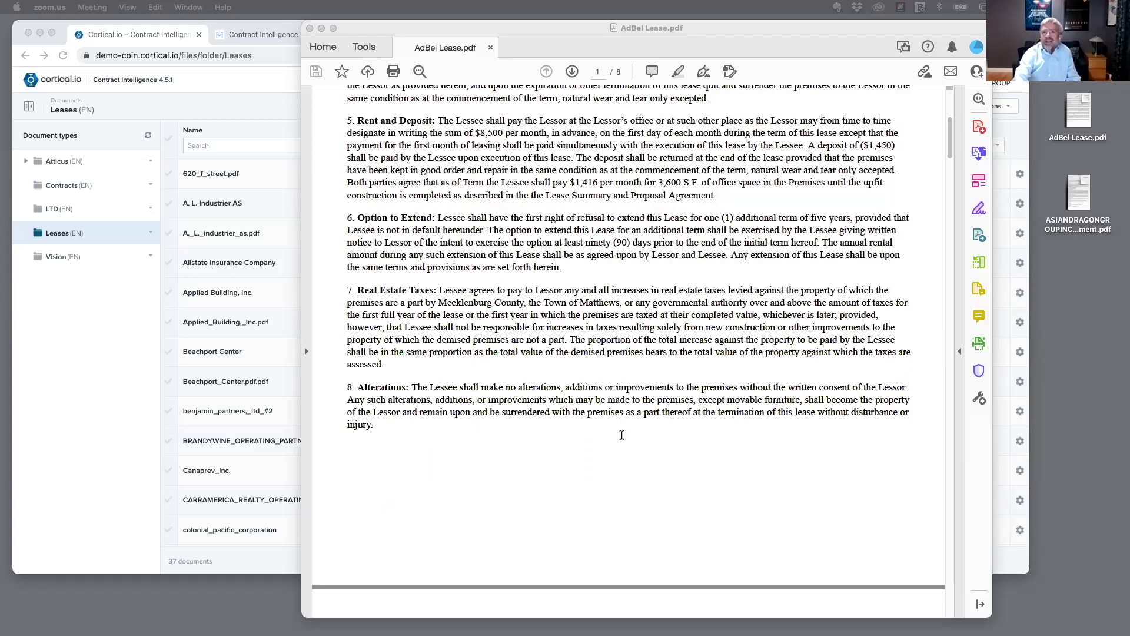
{"action": "scroll", "coordinate": [622, 438], "scroll_direction": "up", "scroll_amount": 16}
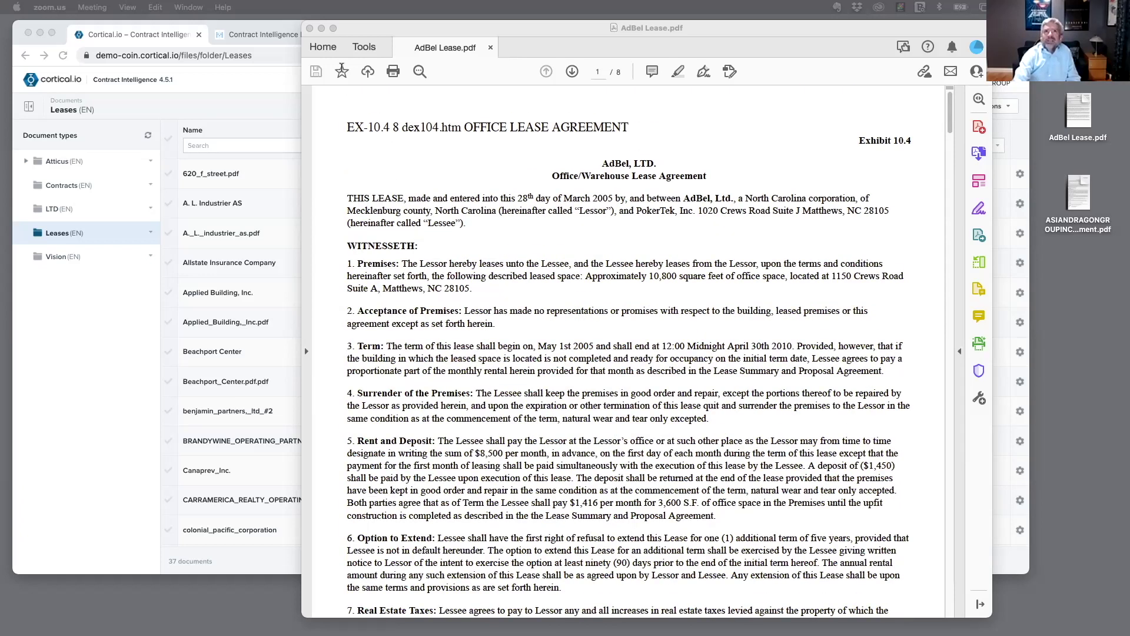
{"action": "left_click", "coordinate": [309, 29]}
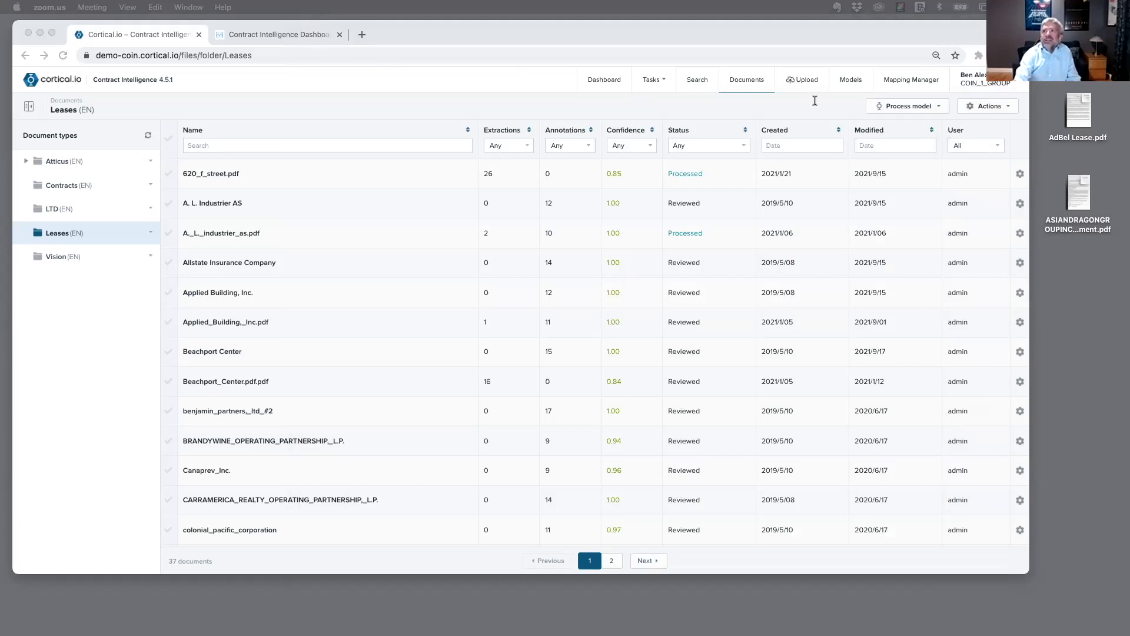
Show the Leases targets in Mapping Manager and expand, then collapse, the Description row.
{"action": "left_click", "coordinate": [910, 82]}
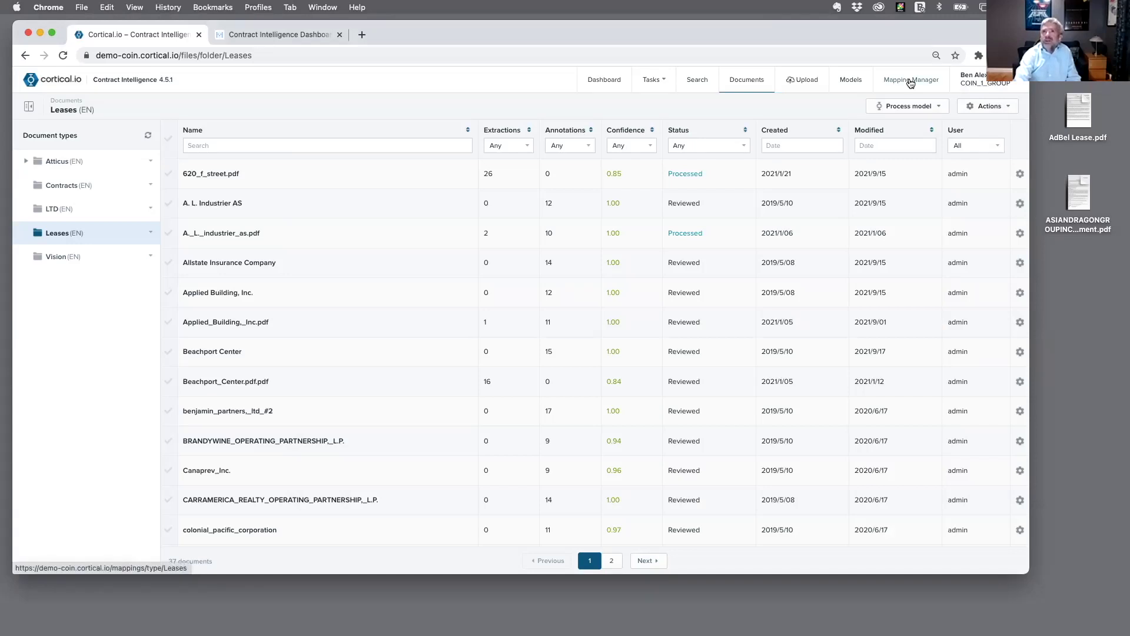
{"action": "left_click", "coordinate": [910, 83]}
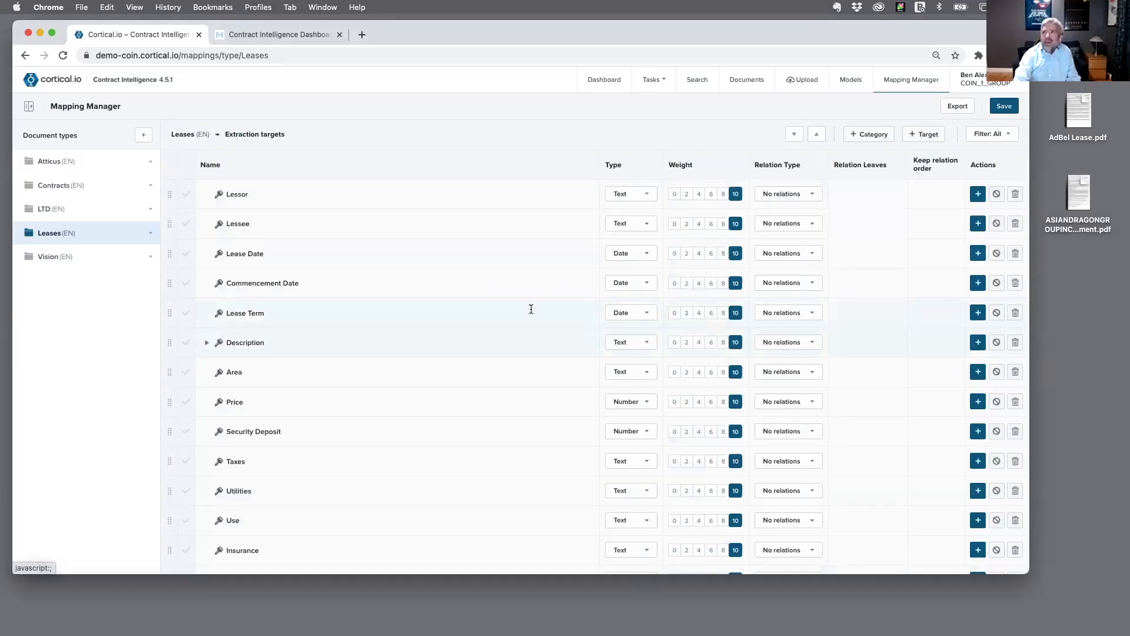
{"action": "scroll", "coordinate": [531, 309], "scroll_direction": "down", "scroll_amount": 3}
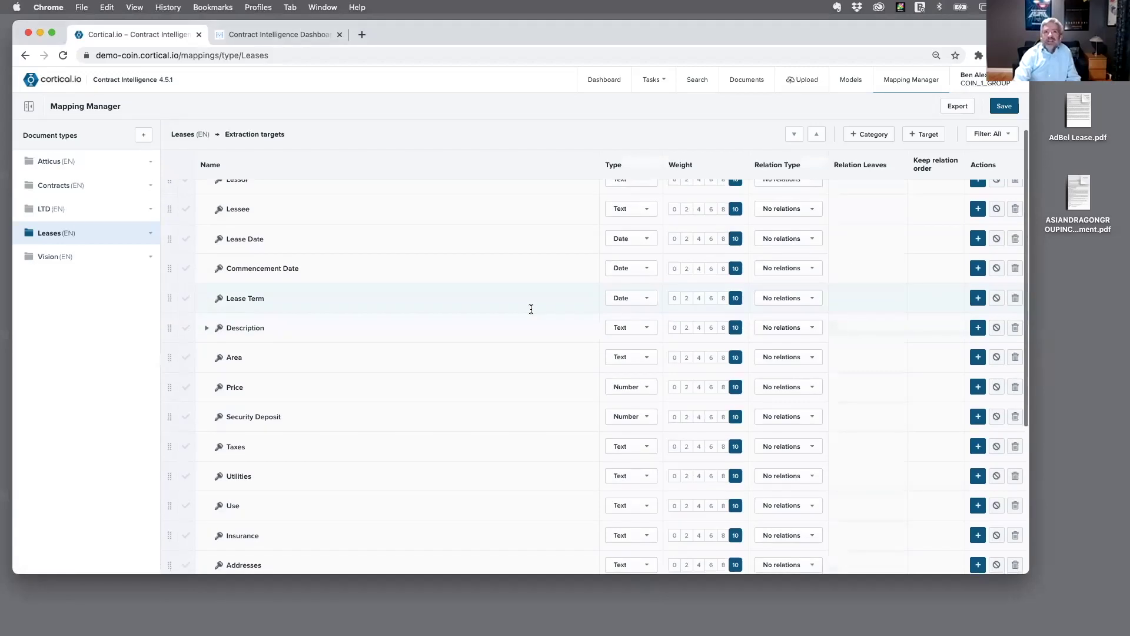
{"action": "scroll", "coordinate": [531, 309], "scroll_direction": "down", "scroll_amount": 1}
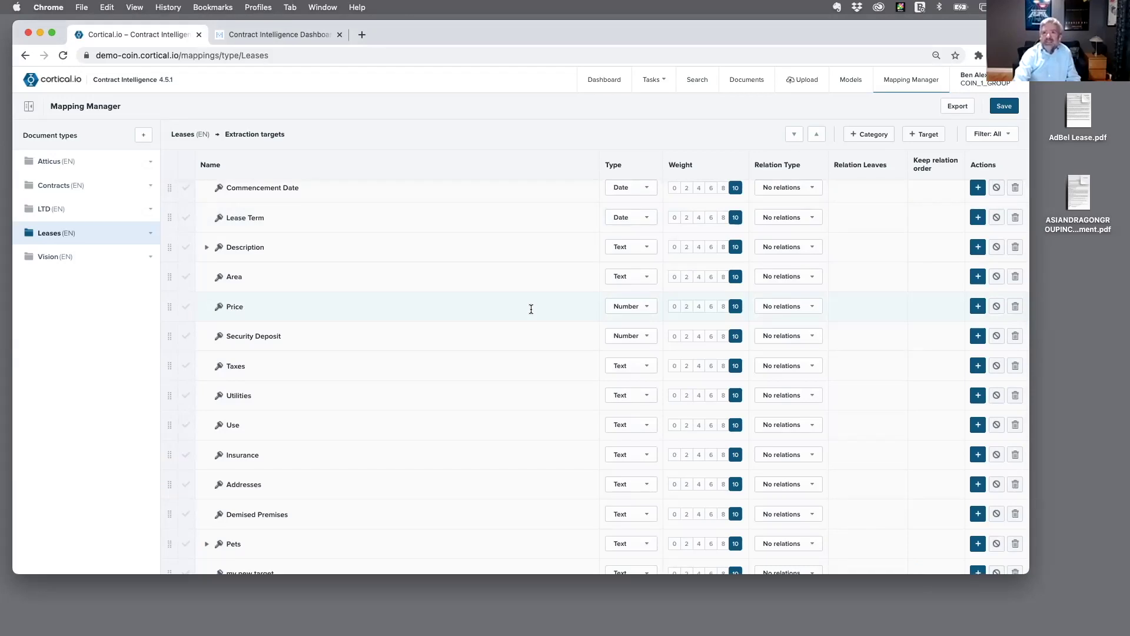
{"action": "scroll", "coordinate": [531, 309], "scroll_direction": "down", "scroll_amount": 5}
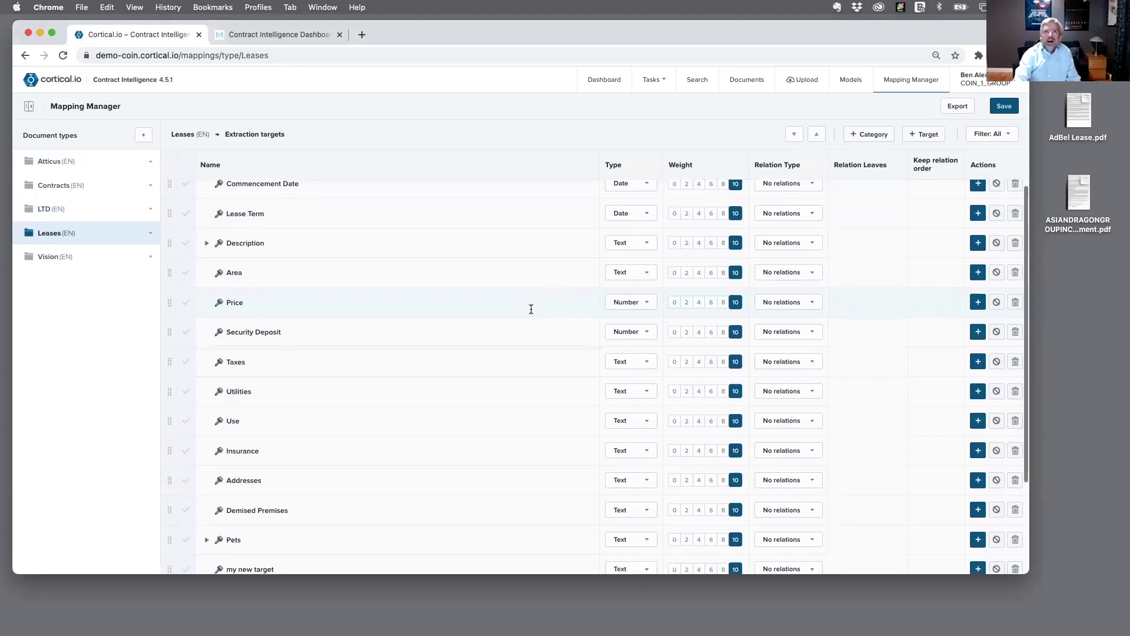
{"action": "scroll", "coordinate": [531, 309], "scroll_direction": "up", "scroll_amount": 10}
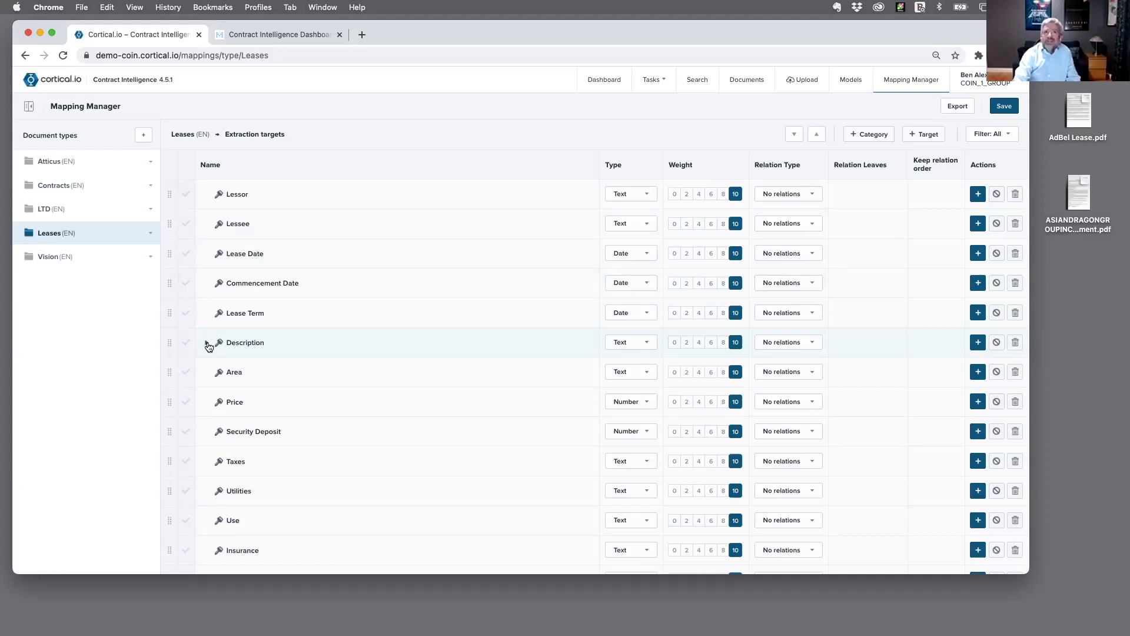
{"action": "left_click", "coordinate": [207, 344]}
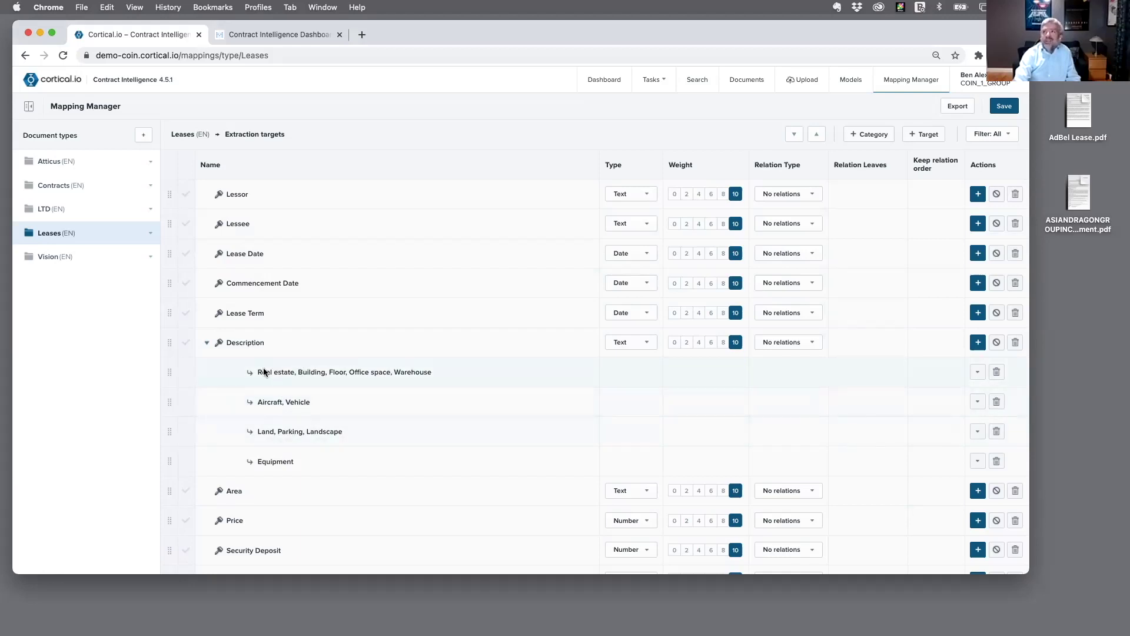
{"action": "left_click", "coordinate": [207, 345]}
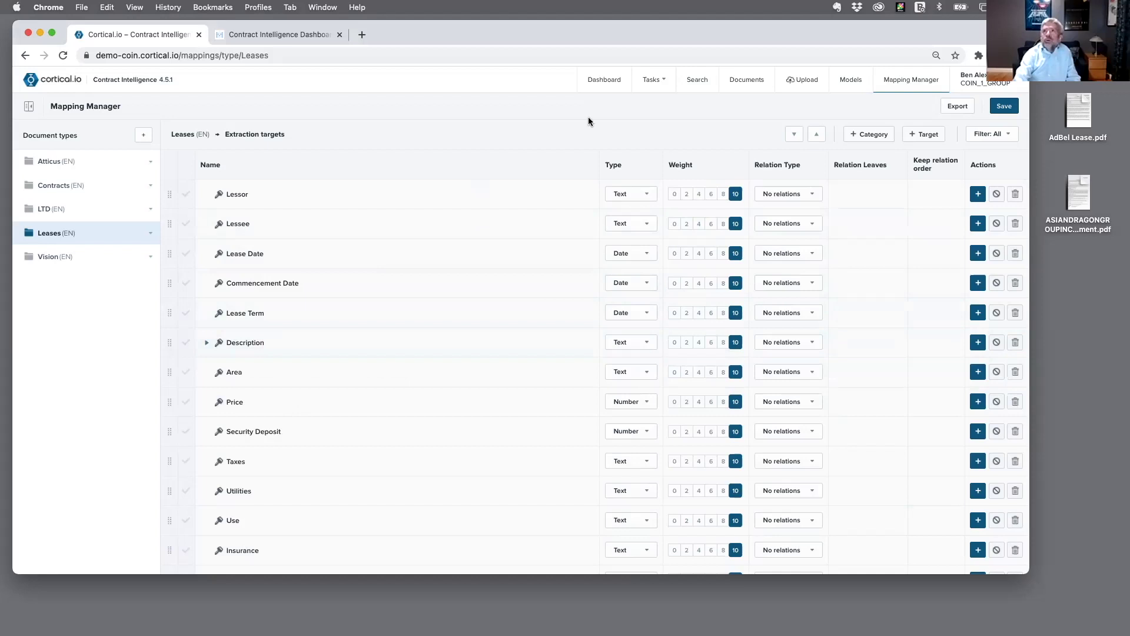
Drag AdBel Lease.pdf into the Leases documents list, then open AdBel_Lease.pdf.
{"action": "left_click", "coordinate": [747, 80]}
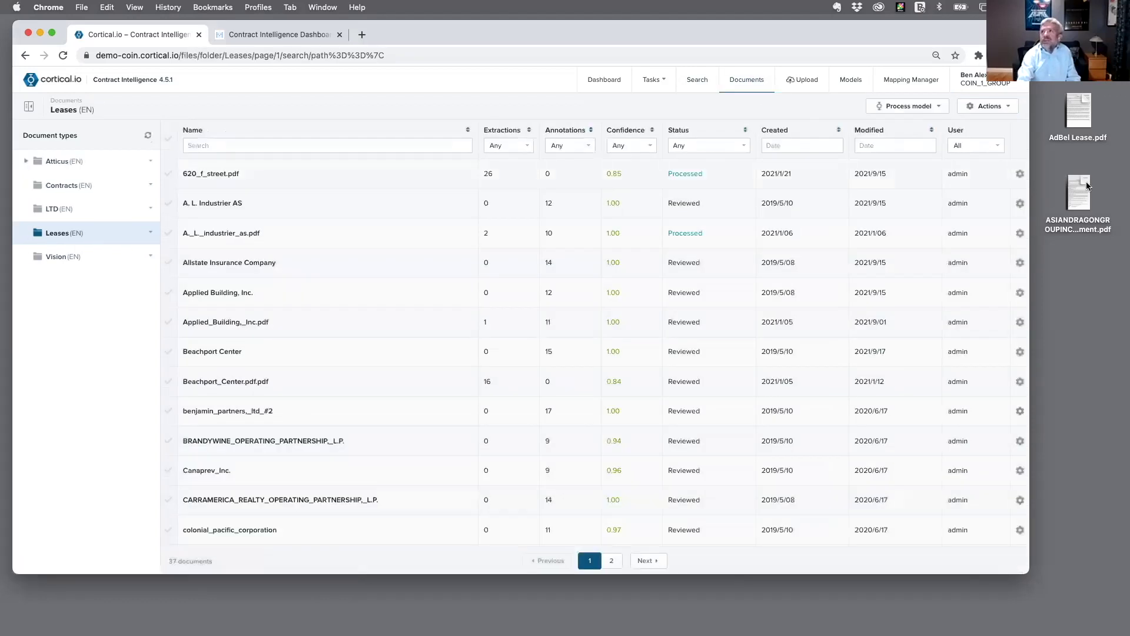
{"action": "left_click_drag", "start_coordinate": [1083, 101], "coordinate": [710, 275]}
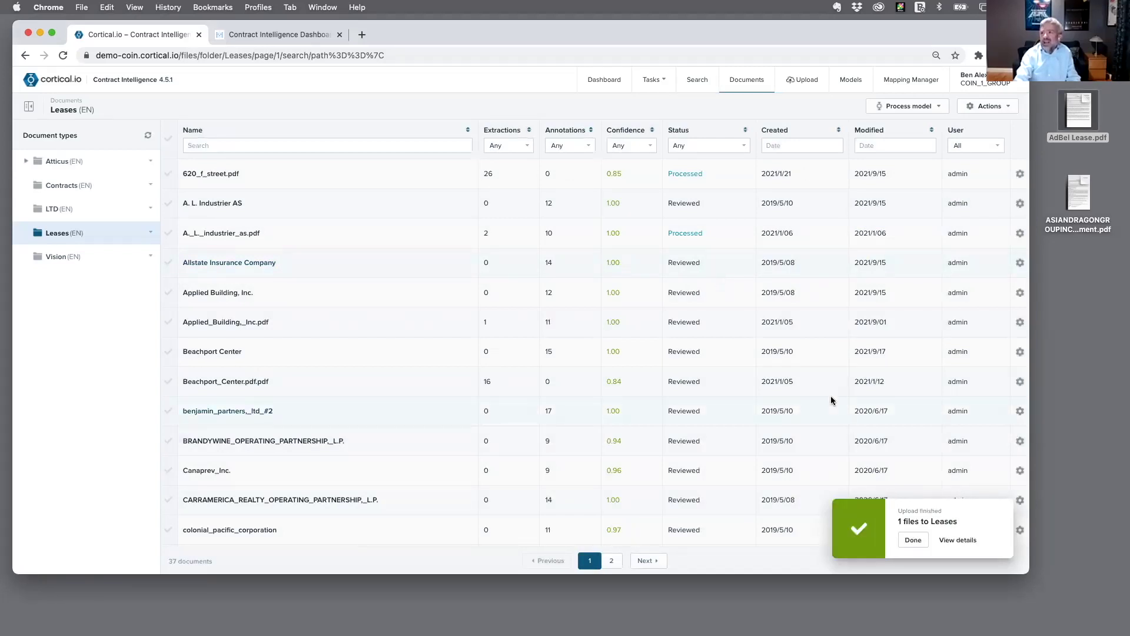
{"action": "left_click", "coordinate": [914, 540]}
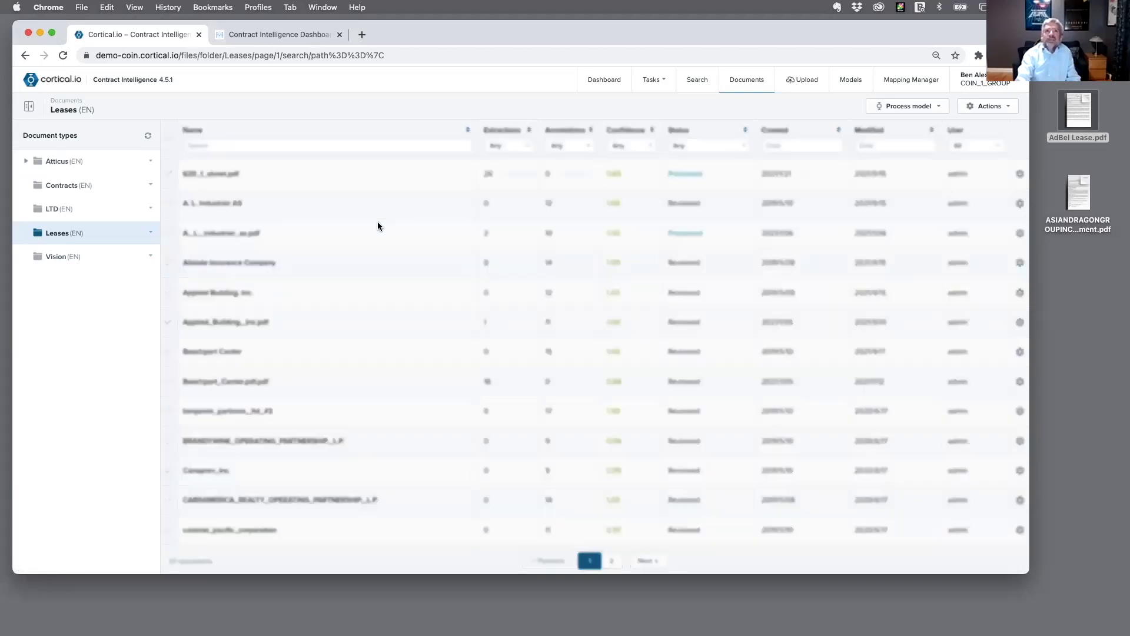
{"action": "left_click", "coordinate": [203, 202]}
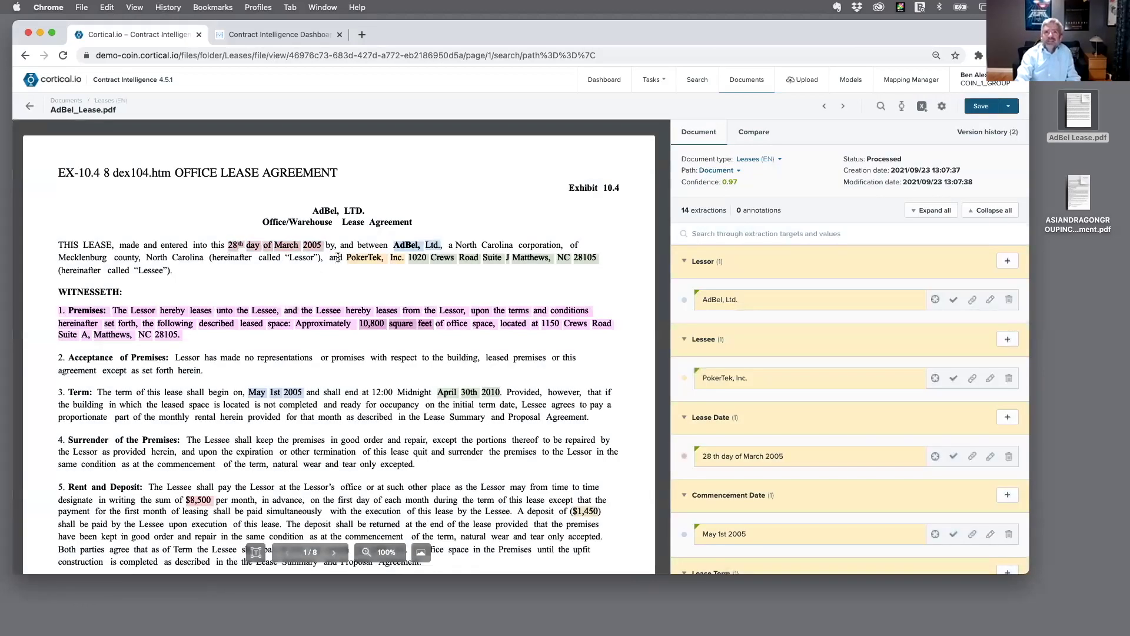
Locate Lessor AdBel, Ltd. in the text and review extractions like Area, Price and Security Deposit.
{"action": "scroll", "coordinate": [338, 257], "scroll_direction": "down", "scroll_amount": 7}
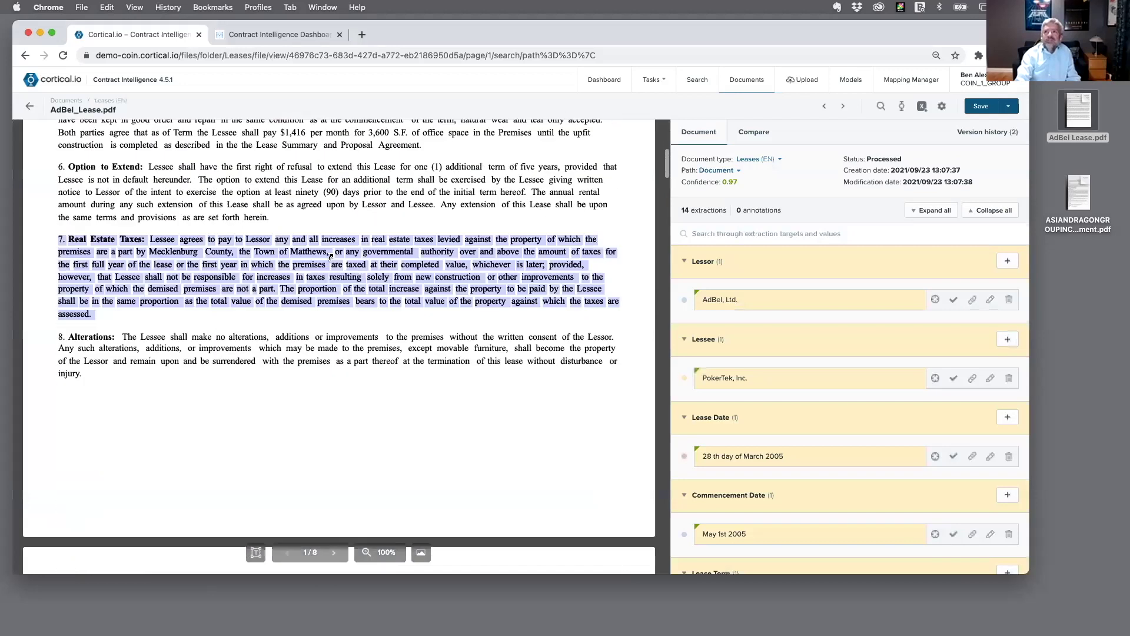
{"action": "scroll", "coordinate": [331, 256], "scroll_direction": "up", "scroll_amount": 7}
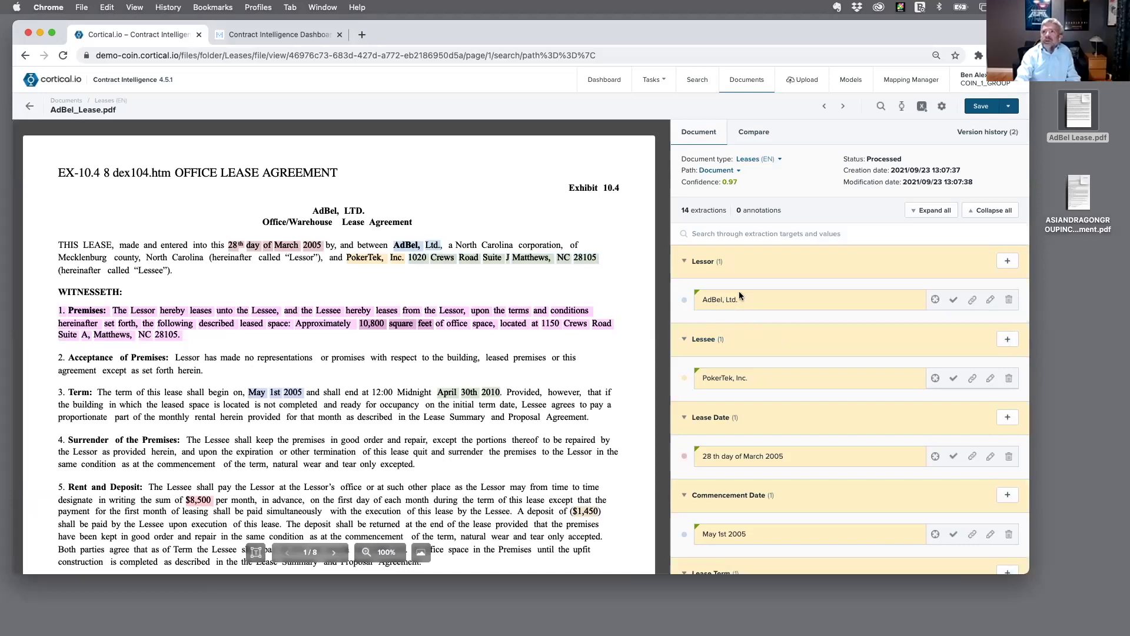
{"action": "left_click", "coordinate": [936, 301]}
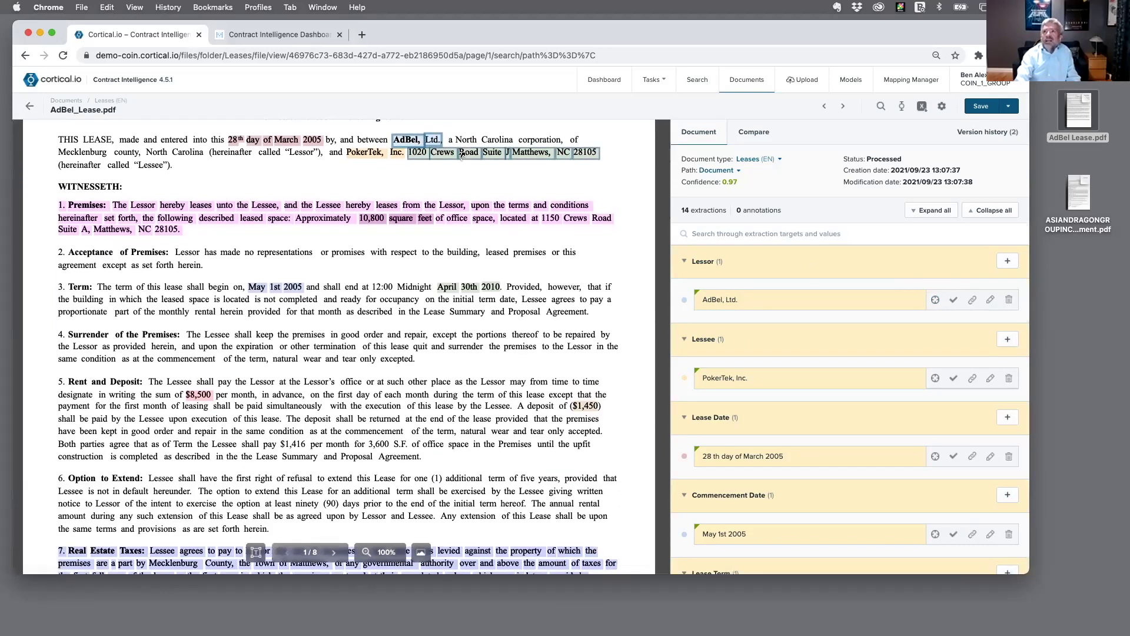
{"action": "scroll", "coordinate": [746, 355], "scroll_direction": "down", "scroll_amount": 5}
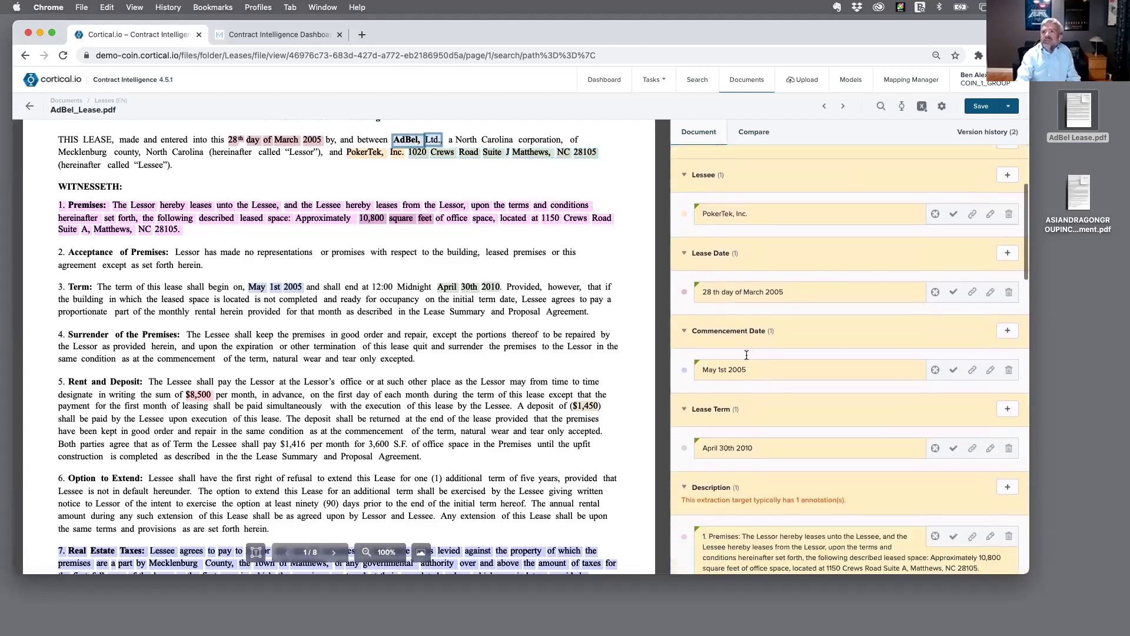
{"action": "scroll", "coordinate": [746, 355], "scroll_direction": "down", "scroll_amount": 20}
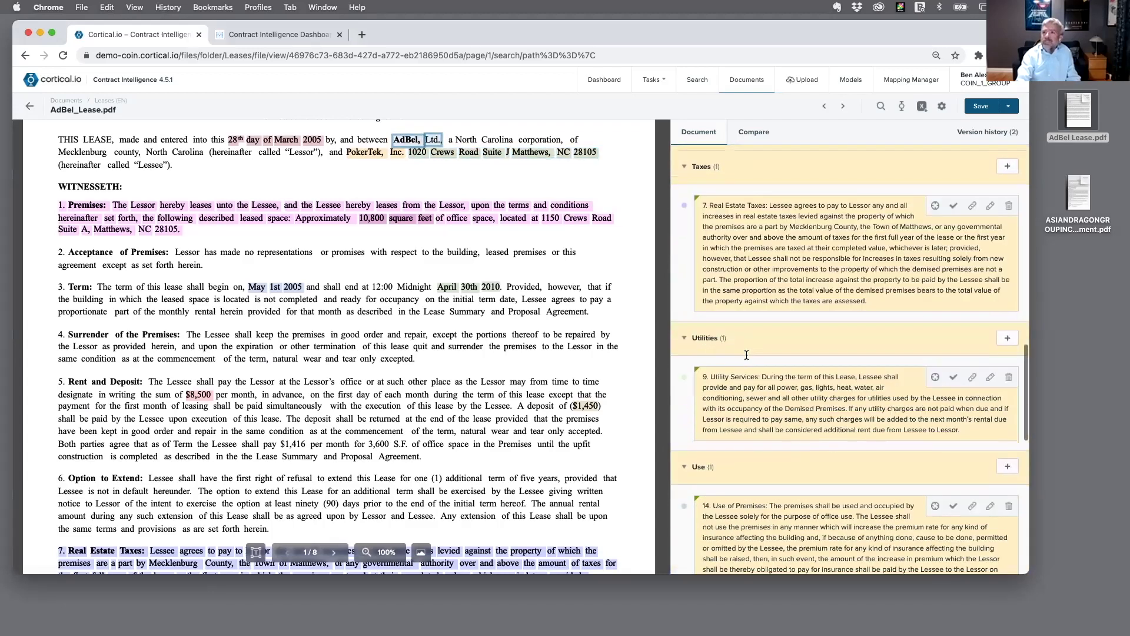
{"action": "scroll", "coordinate": [746, 354], "scroll_direction": "up", "scroll_amount": 10}
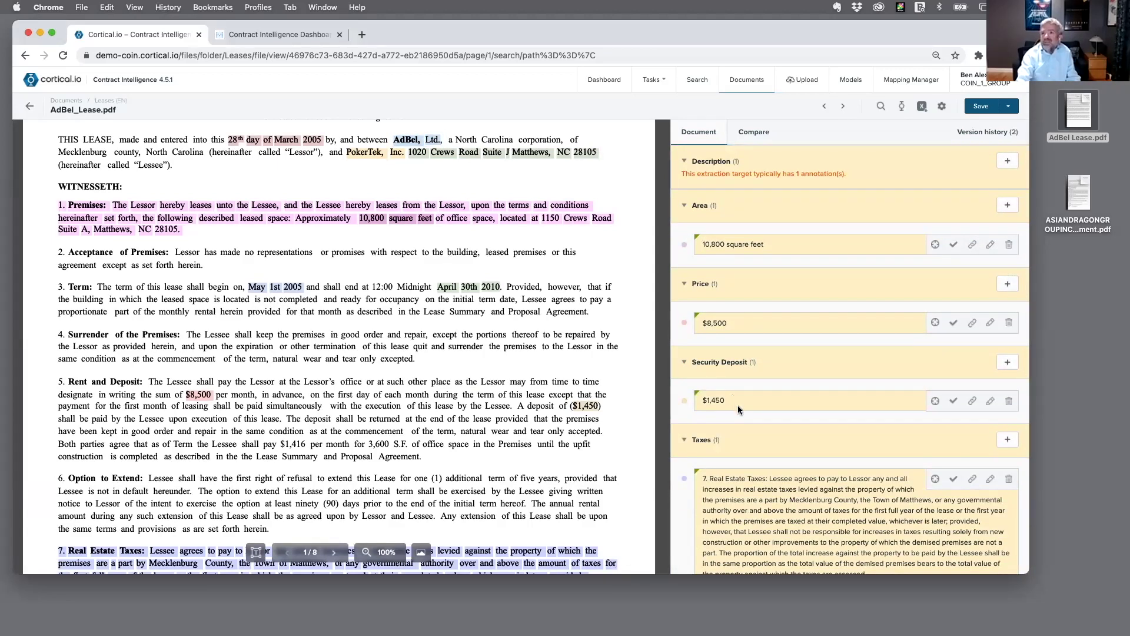
{"action": "scroll", "coordinate": [737, 405], "scroll_direction": "down", "scroll_amount": 2}
{"action": "scroll", "coordinate": [738, 405], "scroll_direction": "down", "scroll_amount": 5}
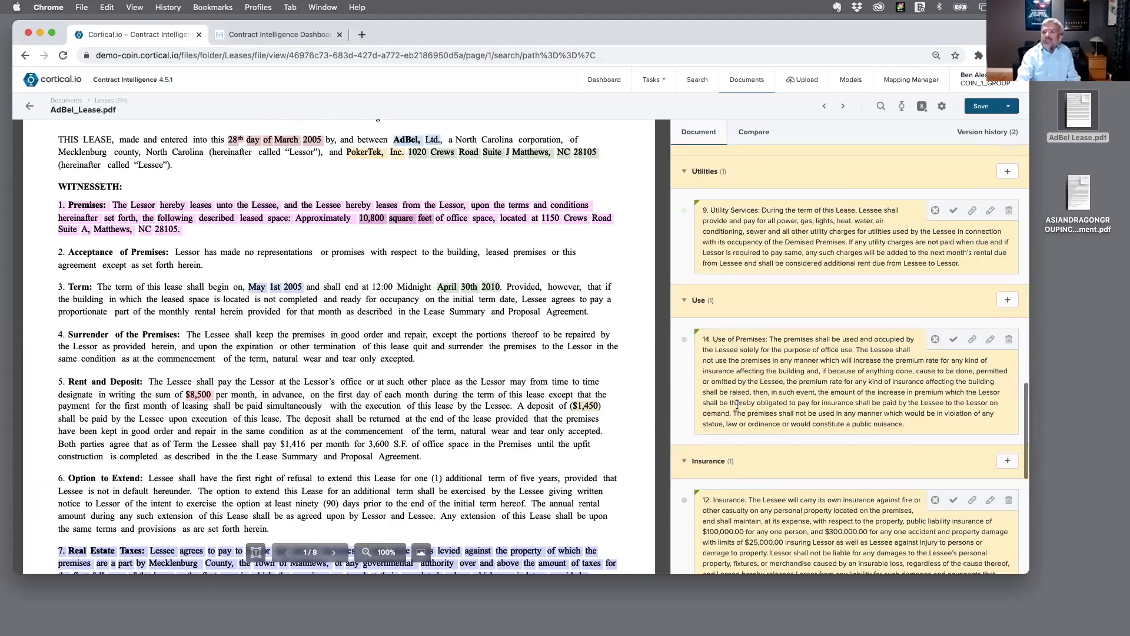
{"action": "scroll", "coordinate": [736, 406], "scroll_direction": "up", "scroll_amount": 5}
{"action": "scroll", "coordinate": [737, 406], "scroll_direction": "up", "scroll_amount": 10}
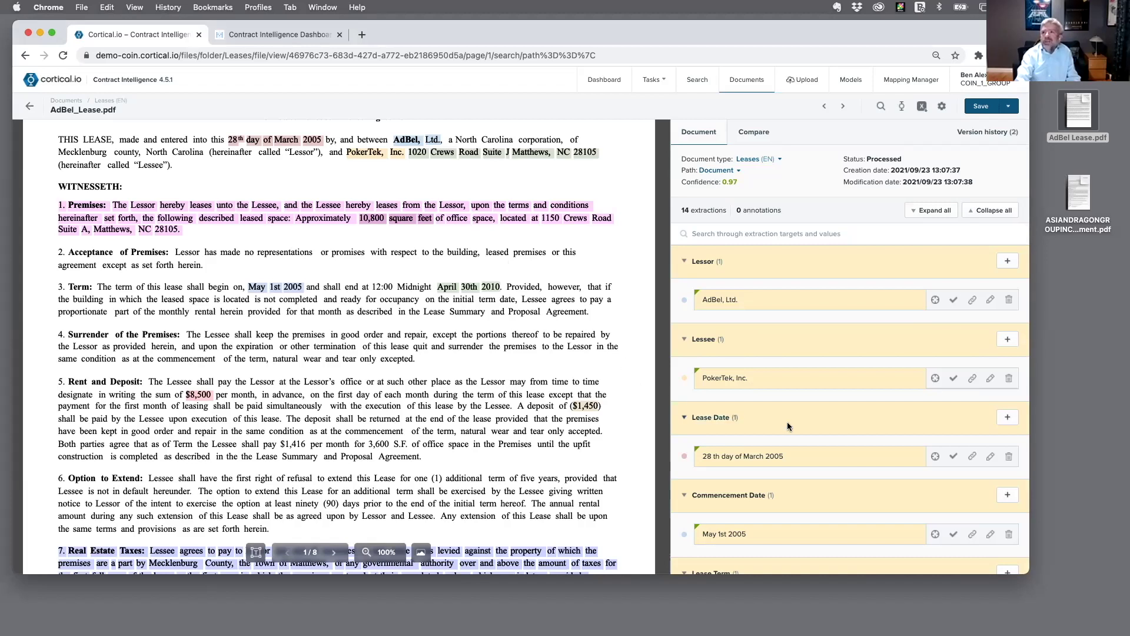
Locate the 28 March 2005 lease date, May 1st 2005 commencement and Premises Description.
{"action": "left_click", "coordinate": [935, 456]}
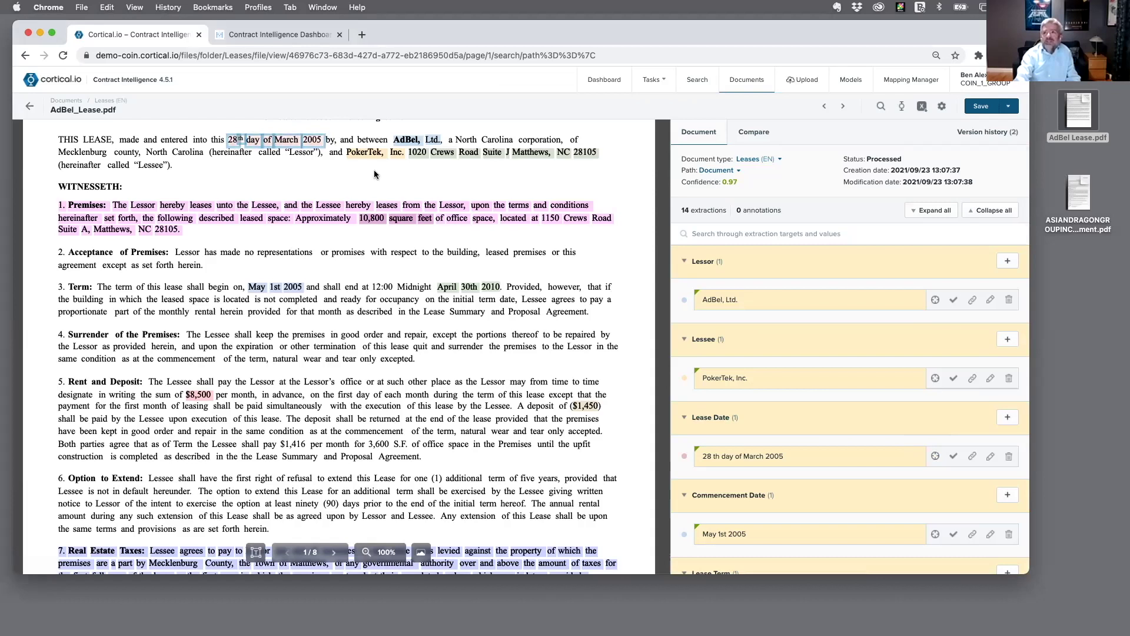
{"action": "left_click", "coordinate": [935, 534]}
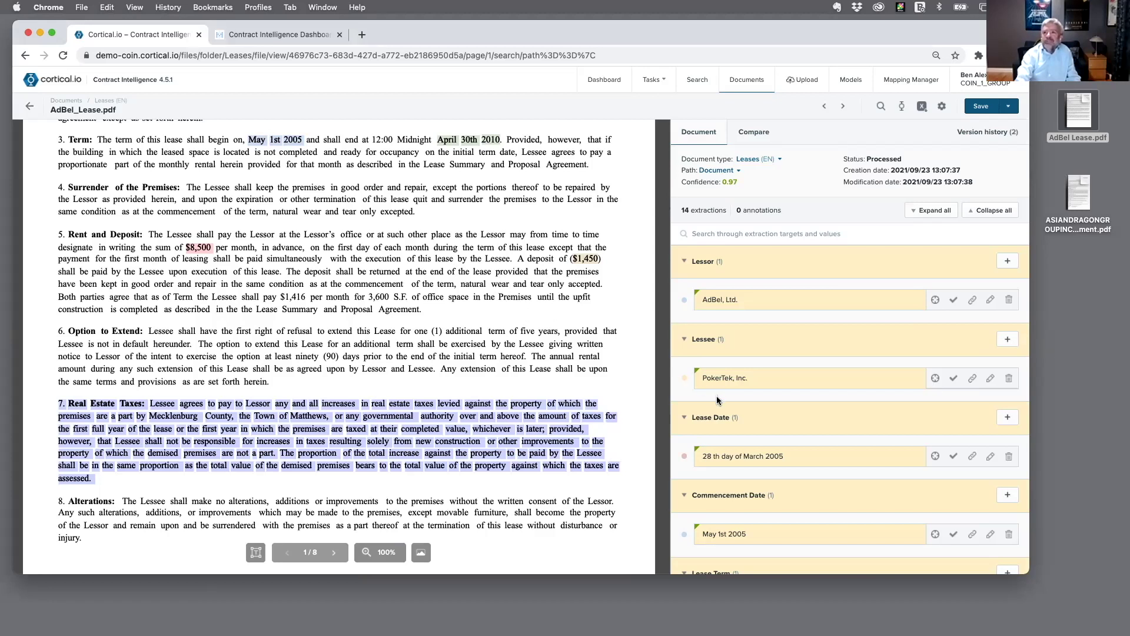
{"action": "scroll", "coordinate": [717, 399], "scroll_direction": "down", "scroll_amount": 5}
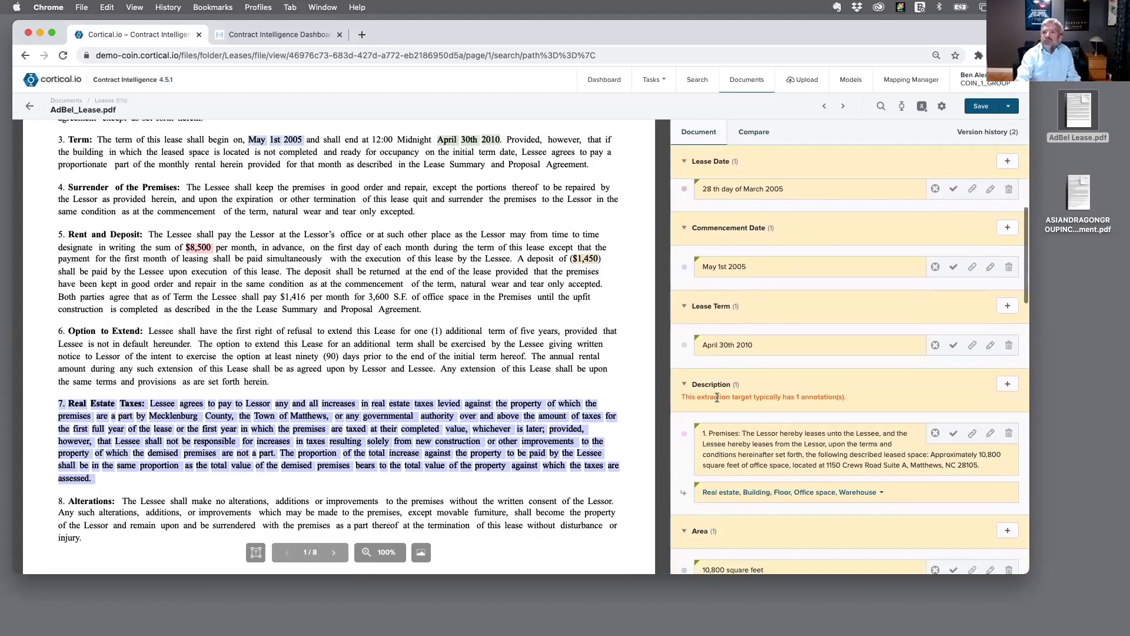
{"action": "left_click", "coordinate": [936, 434]}
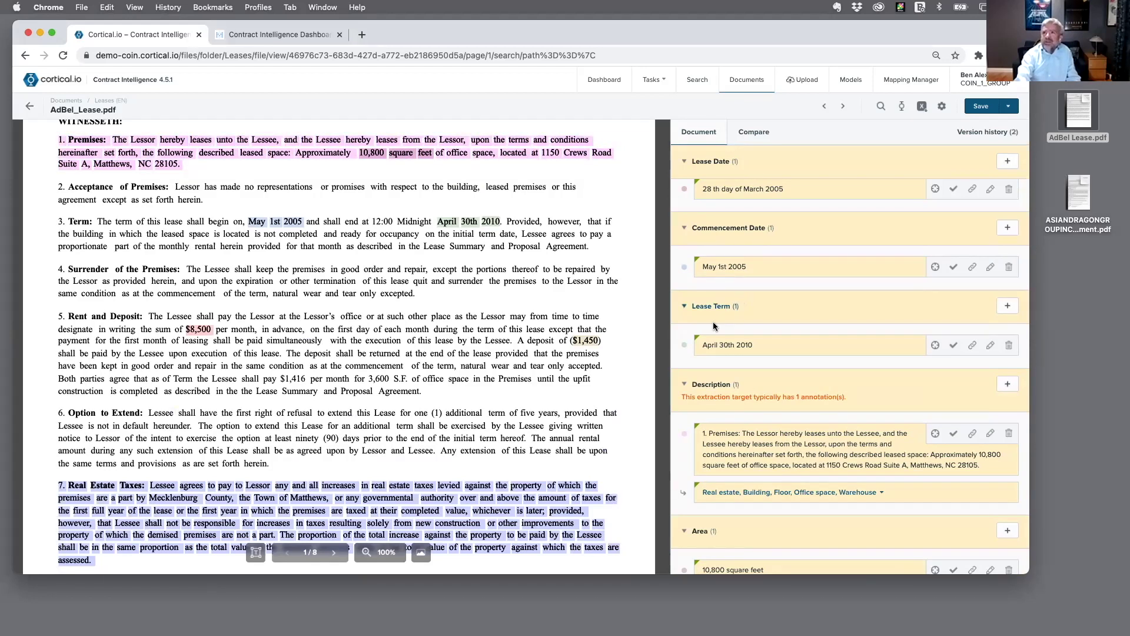
{"action": "mouse_move", "coordinate": [695, 337]}
{"action": "scroll", "coordinate": [704, 337], "scroll_direction": "up", "scroll_amount": 5}
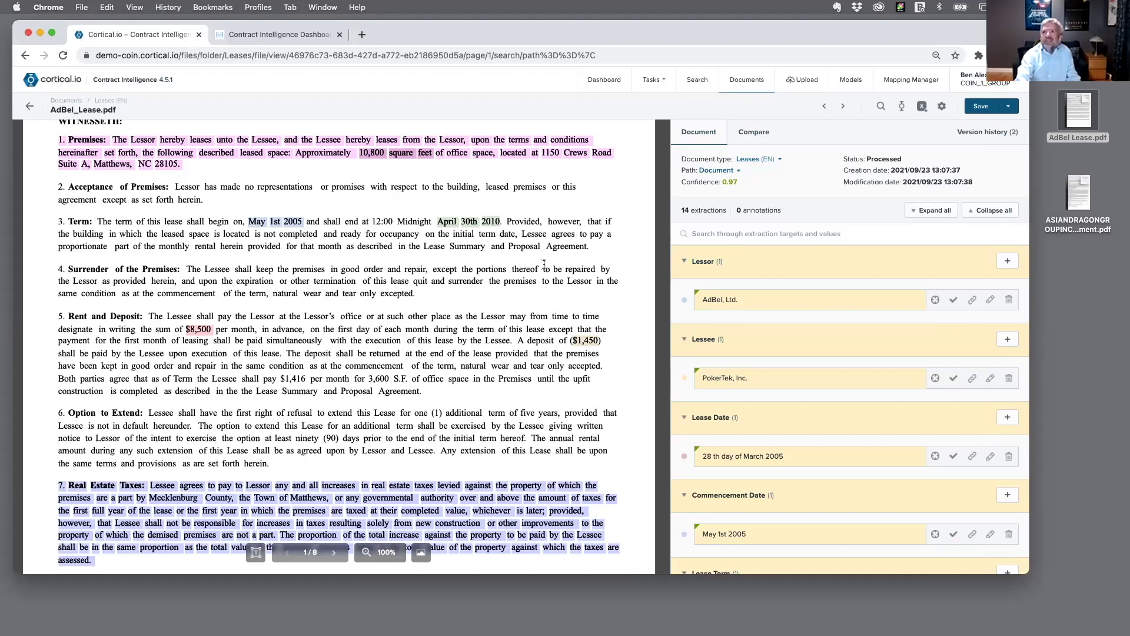
Approve the Lessor AdBel, Ltd. and Lessee PokerTek, Inc. extractions.
{"action": "scroll", "coordinate": [522, 259], "scroll_direction": "up", "scroll_amount": 5}
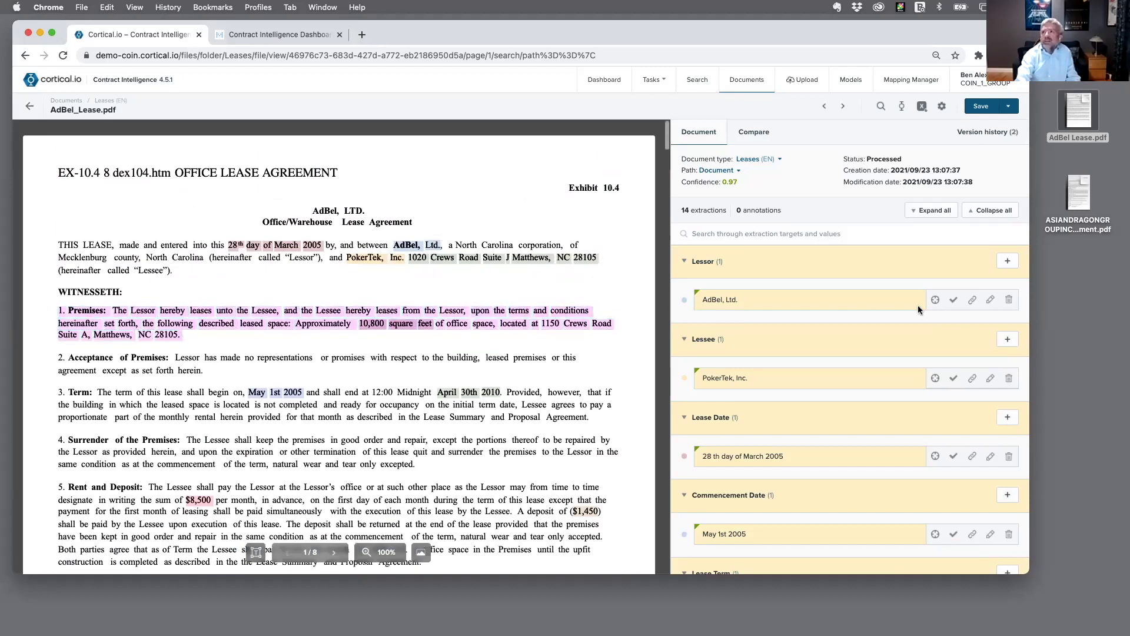
{"action": "left_click", "coordinate": [952, 301]}
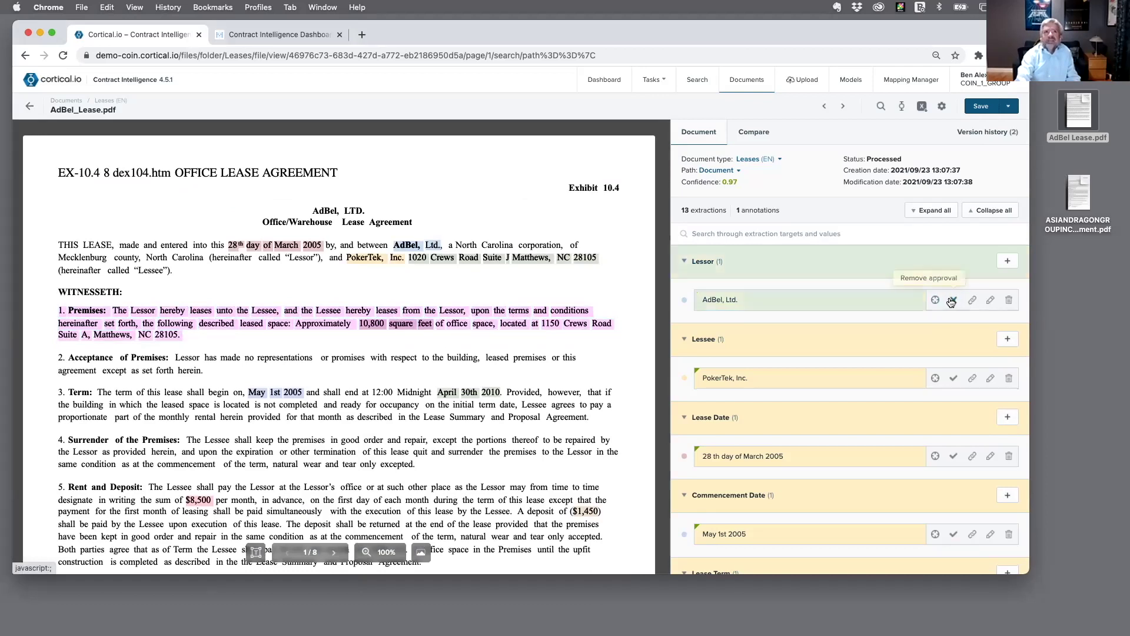
{"action": "left_click", "coordinate": [953, 379]}
{"action": "scroll", "coordinate": [838, 394], "scroll_direction": "down", "scroll_amount": 1}
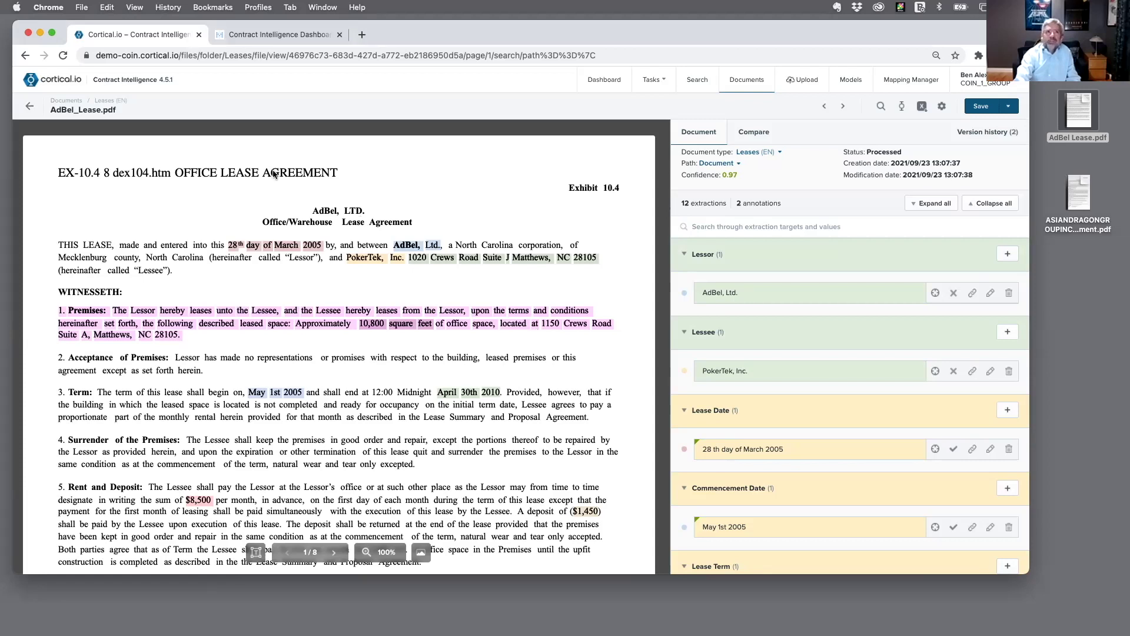
Leave the AdBel lease without saving its changes, returning to the Leases list.
{"action": "left_click", "coordinate": [28, 106]}
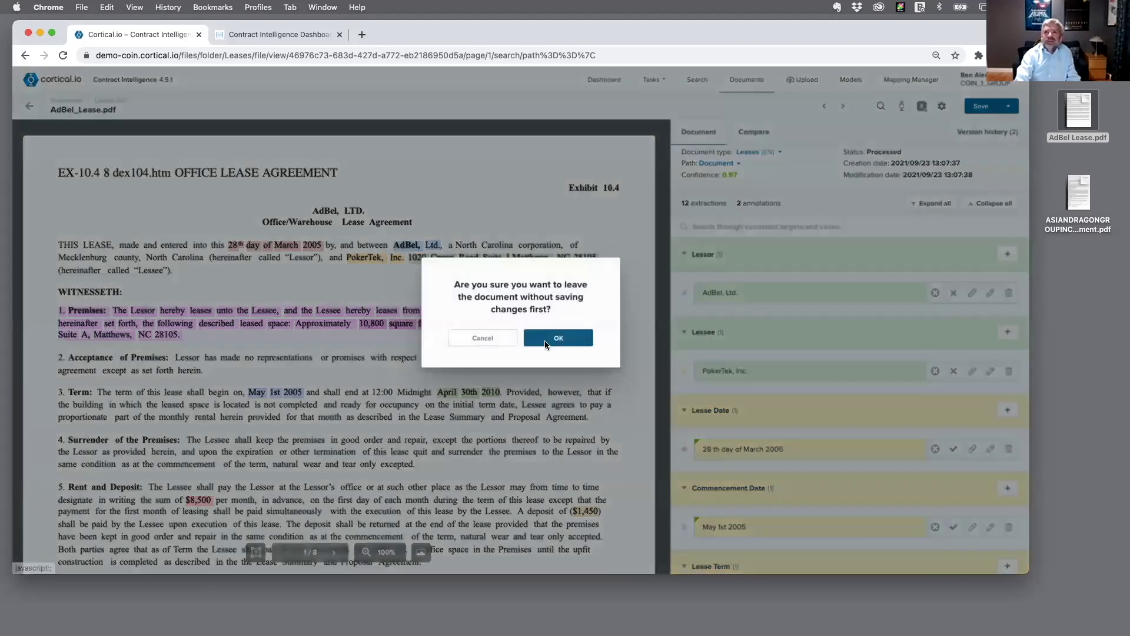
{"action": "left_click", "coordinate": [488, 337]}
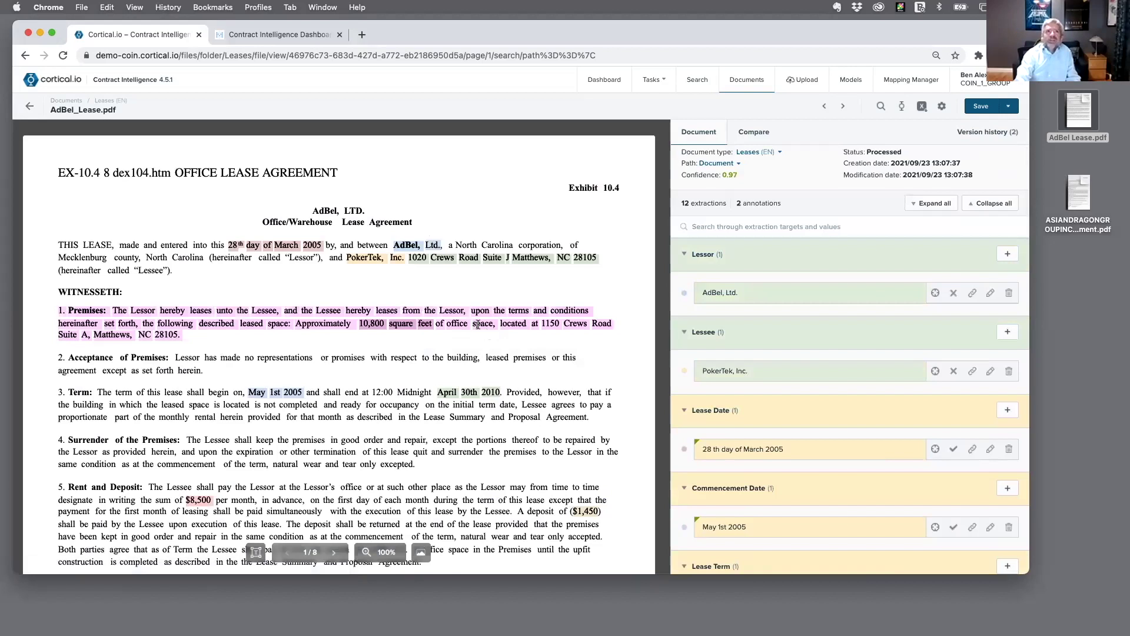
{"action": "left_click", "coordinate": [38, 110]}
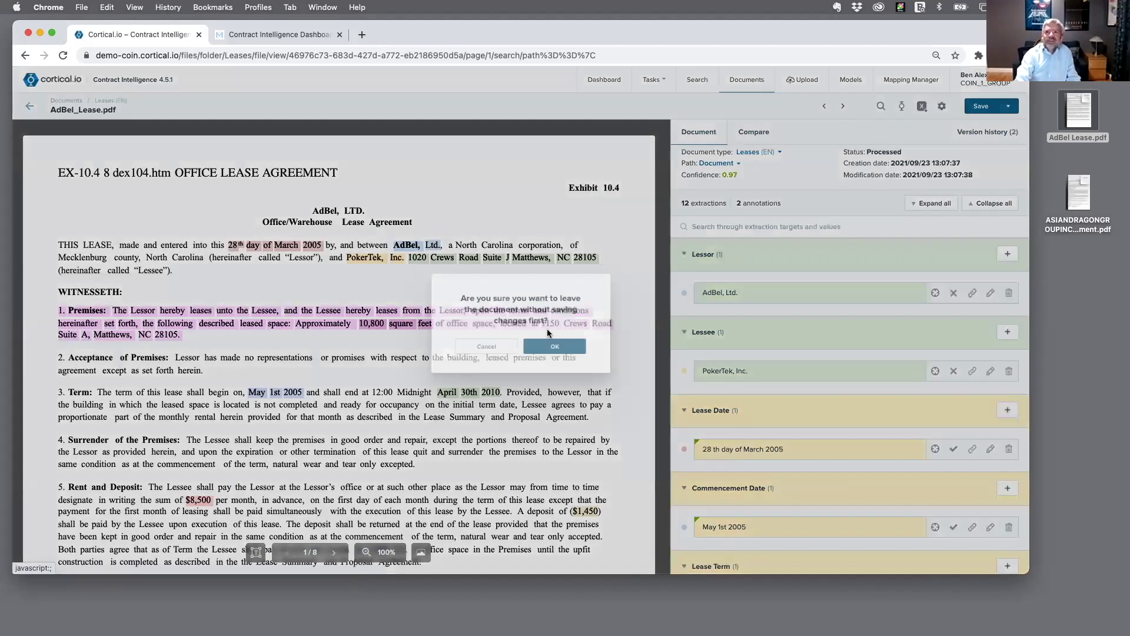
{"action": "left_click", "coordinate": [554, 339]}
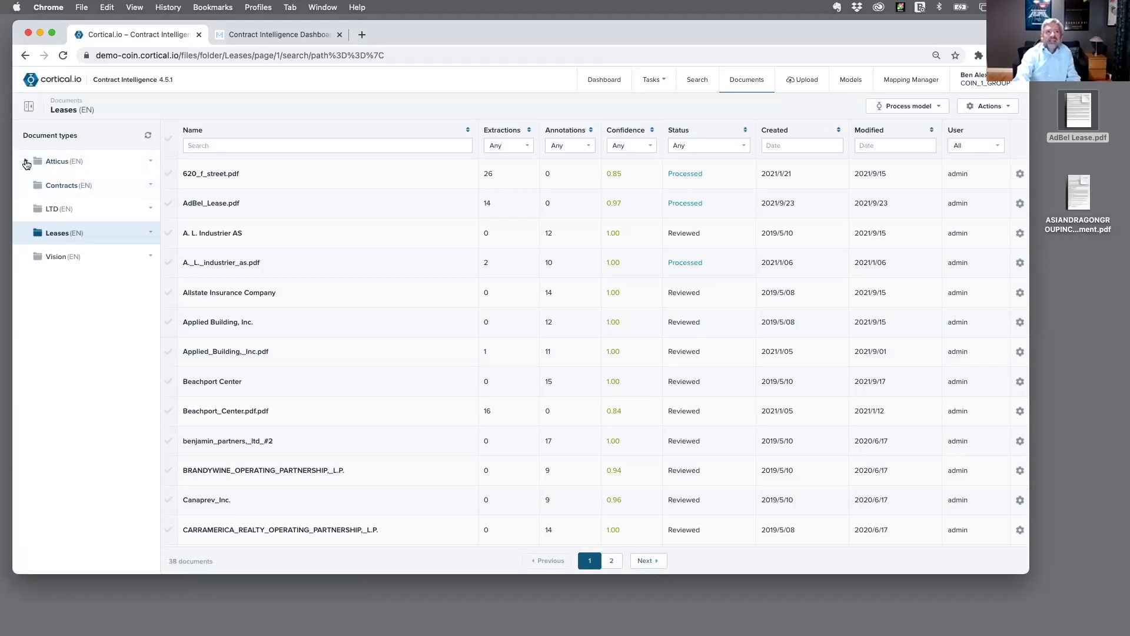
Expand the Atticus document types to show sub-types such as Affiliate Agreement.
{"action": "left_click", "coordinate": [26, 164]}
{"action": "scroll", "coordinate": [89, 292], "scroll_direction": "down", "scroll_amount": 2}
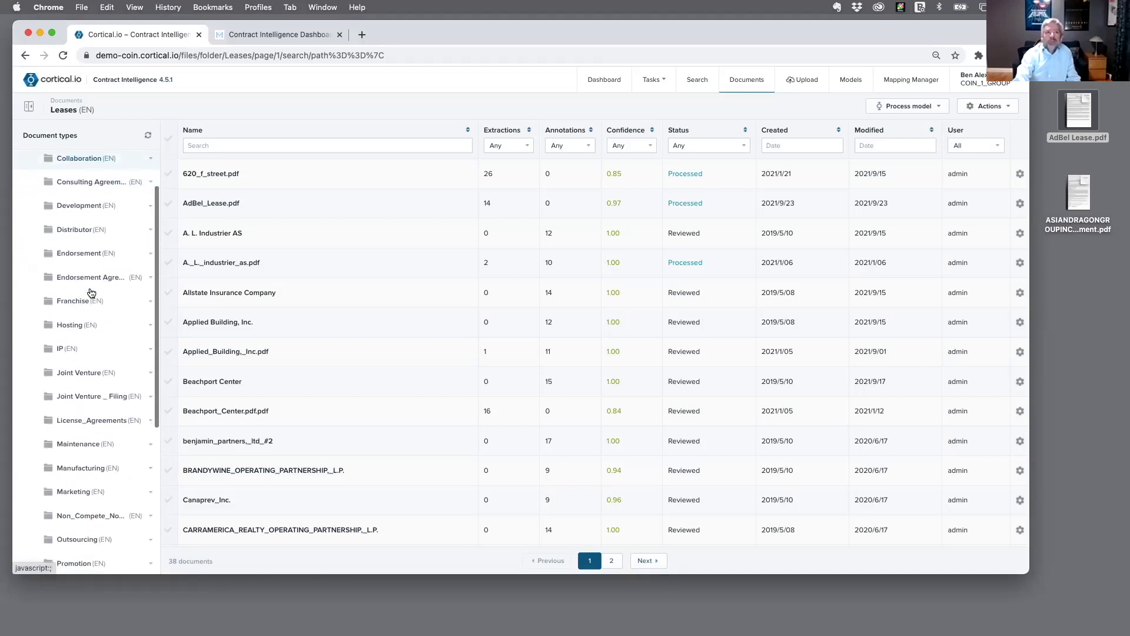
{"action": "scroll", "coordinate": [91, 292], "scroll_direction": "down", "scroll_amount": 3}
{"action": "scroll", "coordinate": [91, 290], "scroll_direction": "up", "scroll_amount": 6}
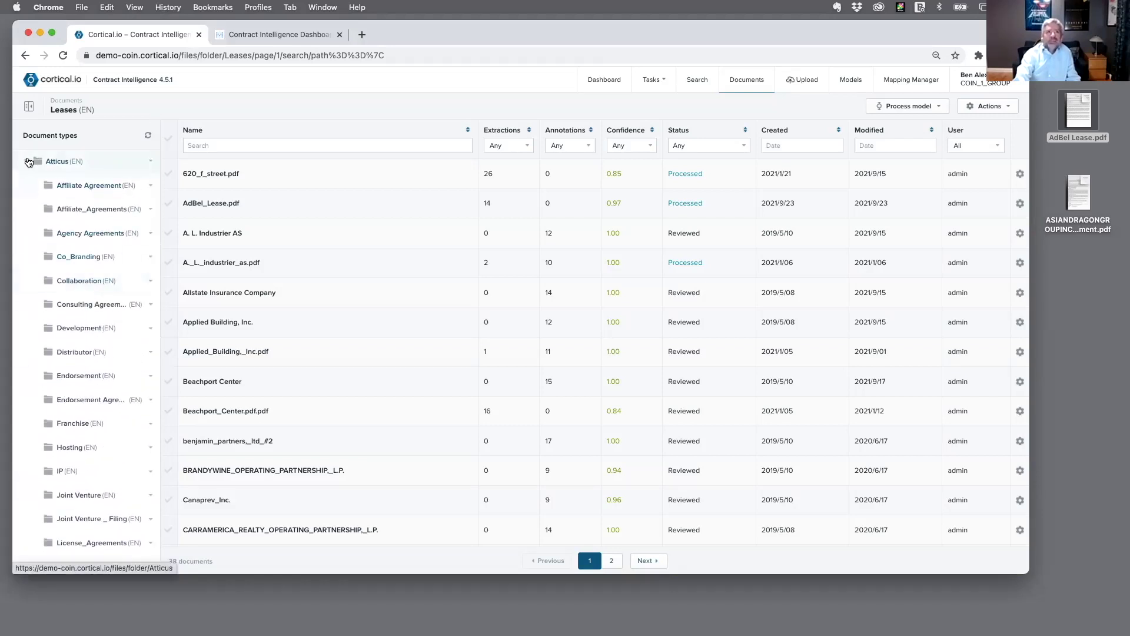
Collapse Atticus and filter Contracts (EN) documents by the name 'twitter'.
{"action": "left_click", "coordinate": [26, 161]}
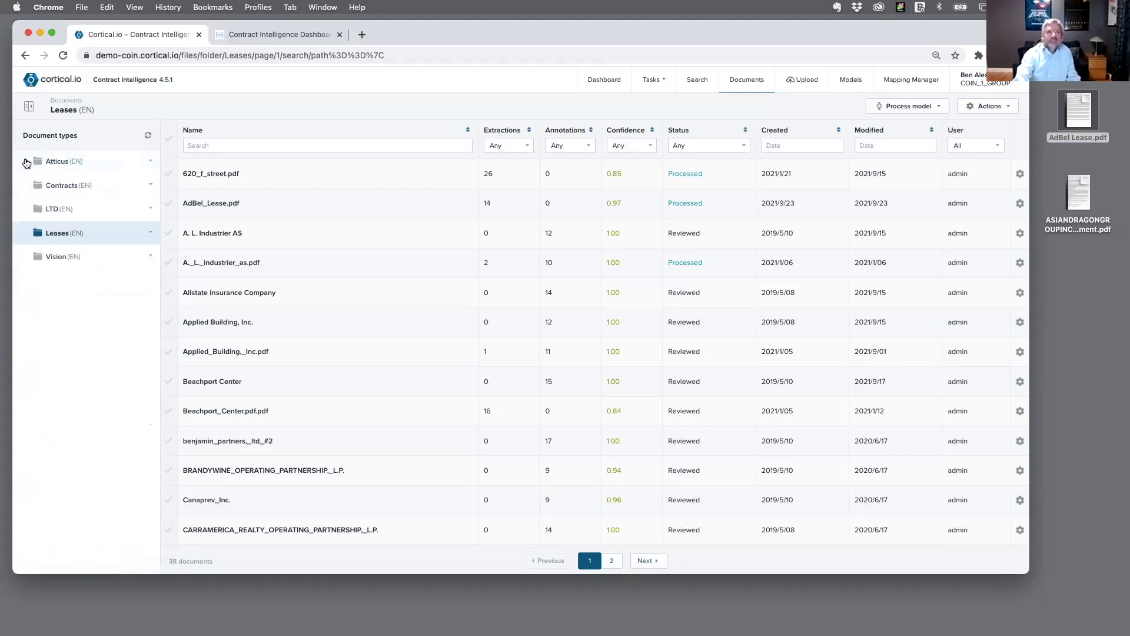
{"action": "left_click", "coordinate": [68, 186]}
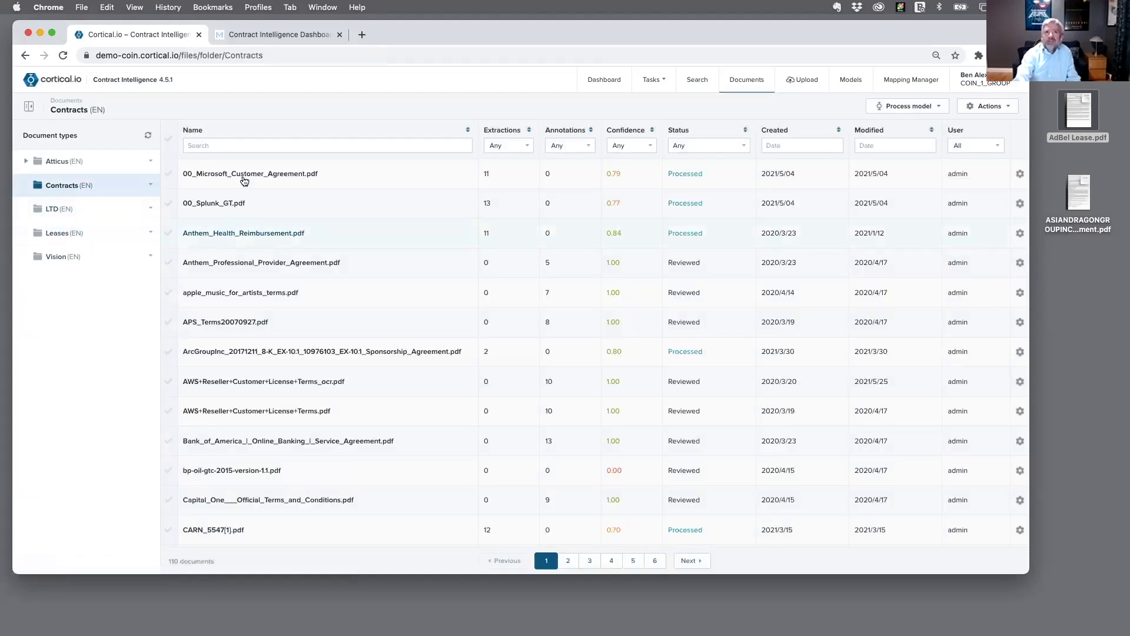
{"action": "left_click", "coordinate": [236, 146]}
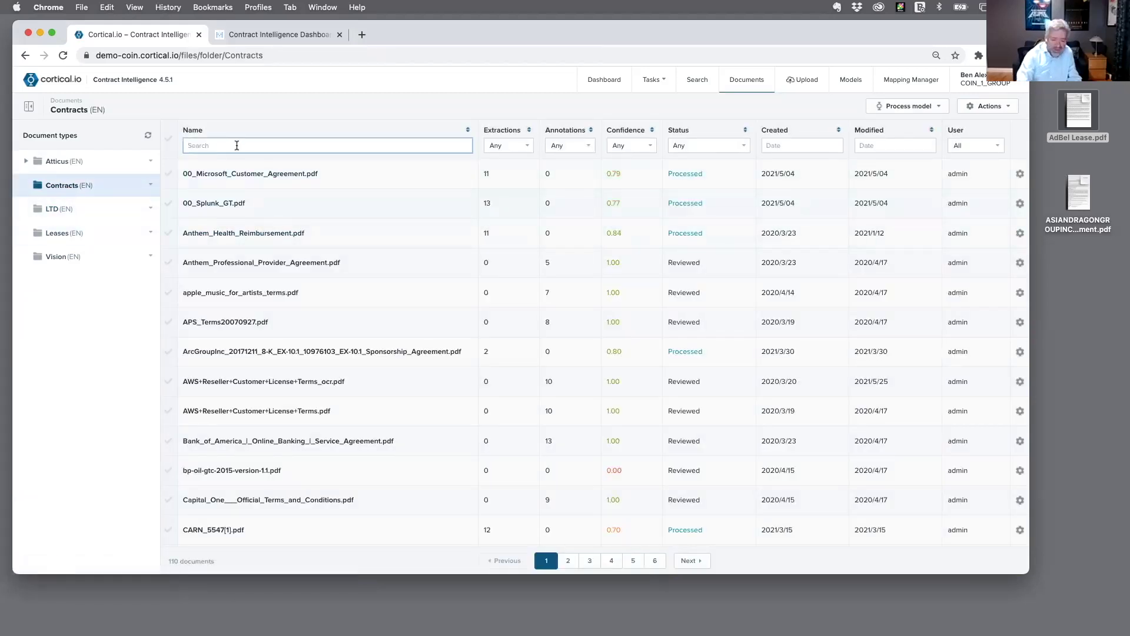
{"action": "type", "text": "twi"}
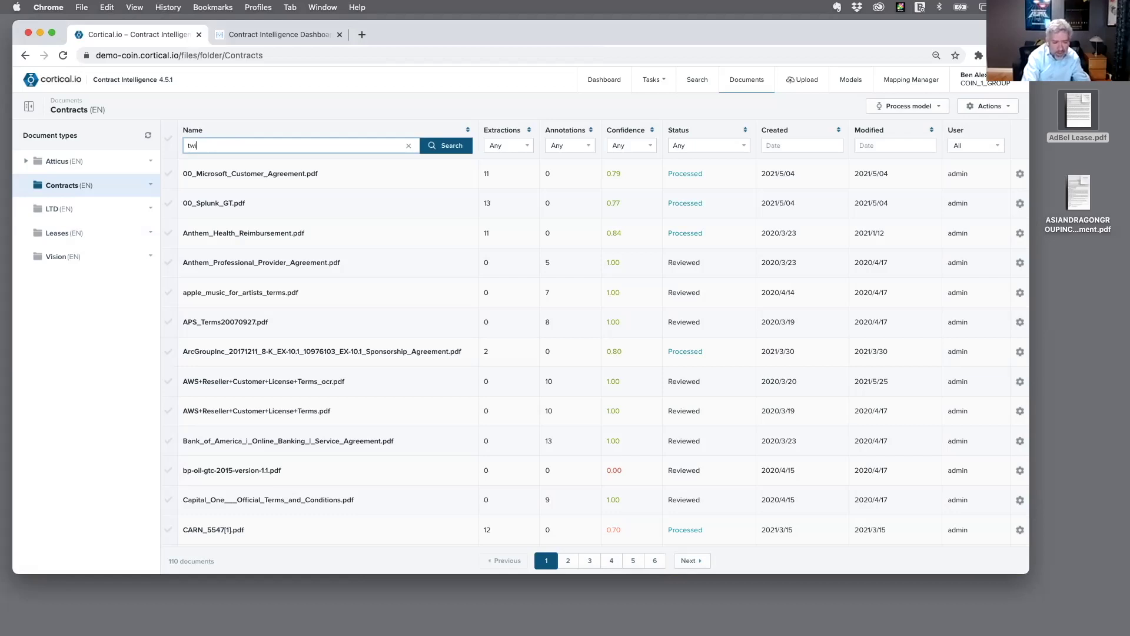
{"action": "type", "text": "tter"}
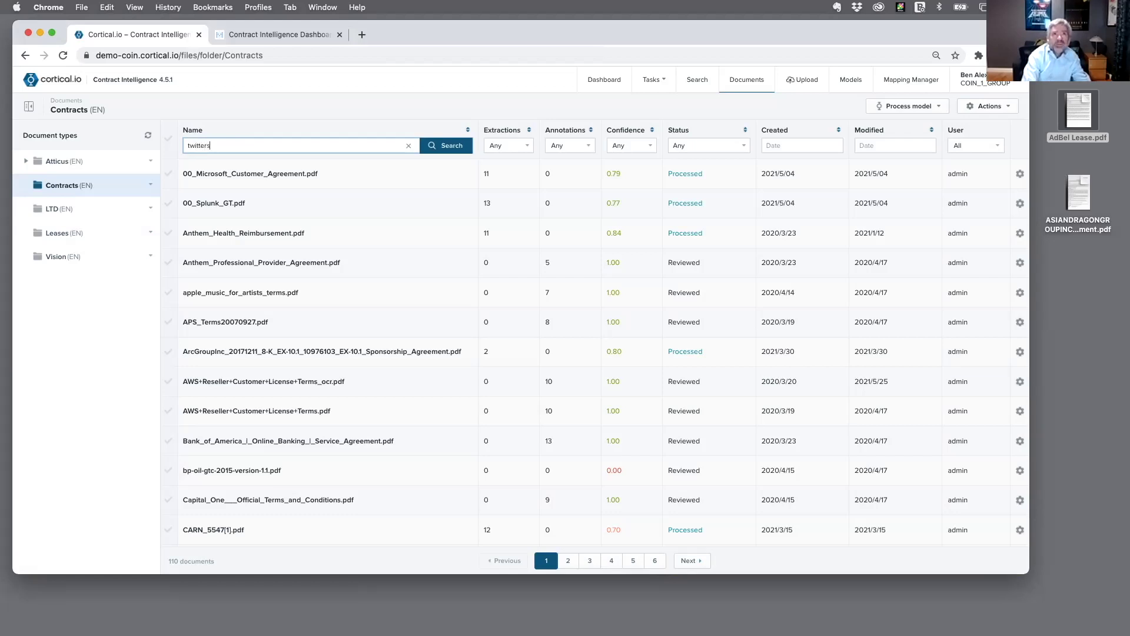
{"action": "key", "text": "Return"}
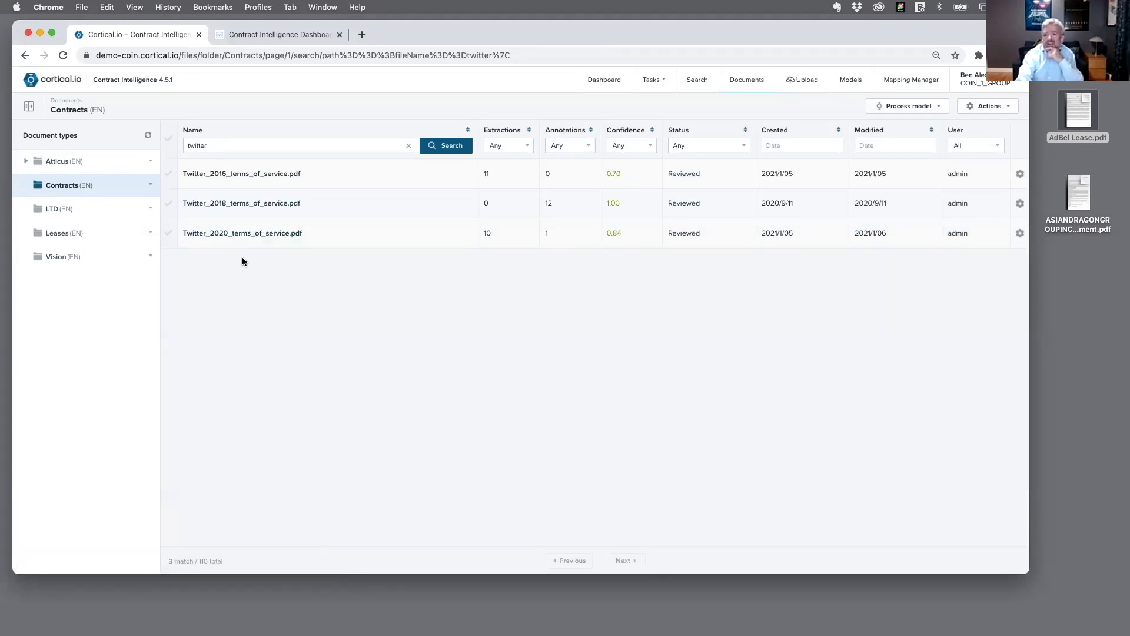
Open Twitter_2016_terms_of_service.pdf, scroll its pages, and bring up the Compare view.
{"action": "left_click", "coordinate": [237, 175]}
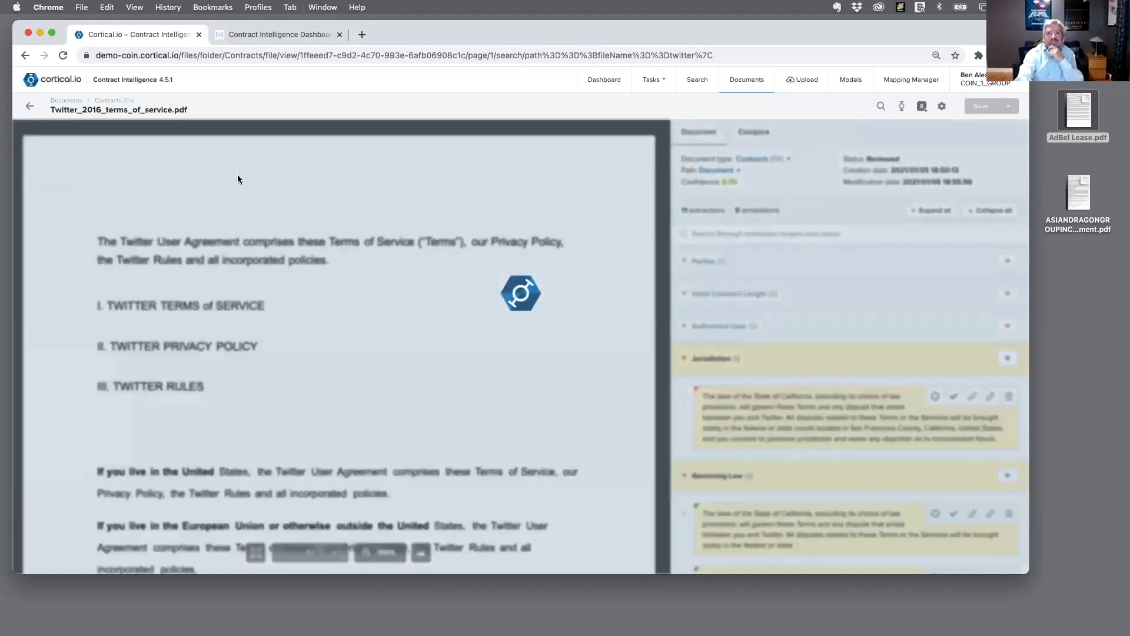
{"action": "scroll", "coordinate": [347, 367], "scroll_direction": "down", "scroll_amount": 15}
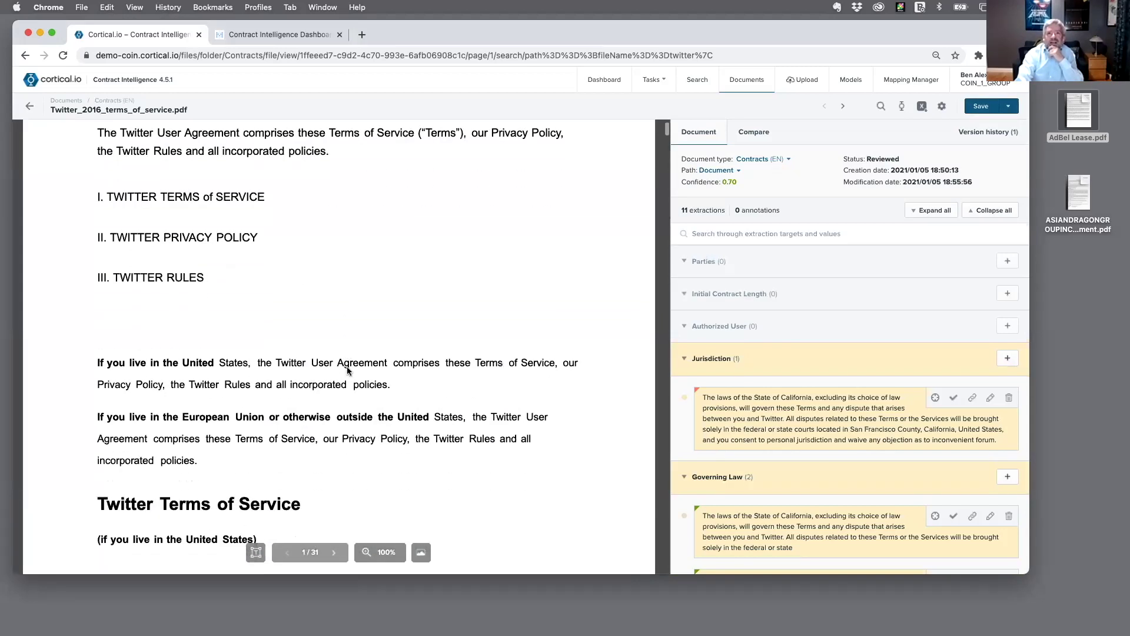
{"action": "scroll", "coordinate": [347, 371], "scroll_direction": "down", "scroll_amount": 20}
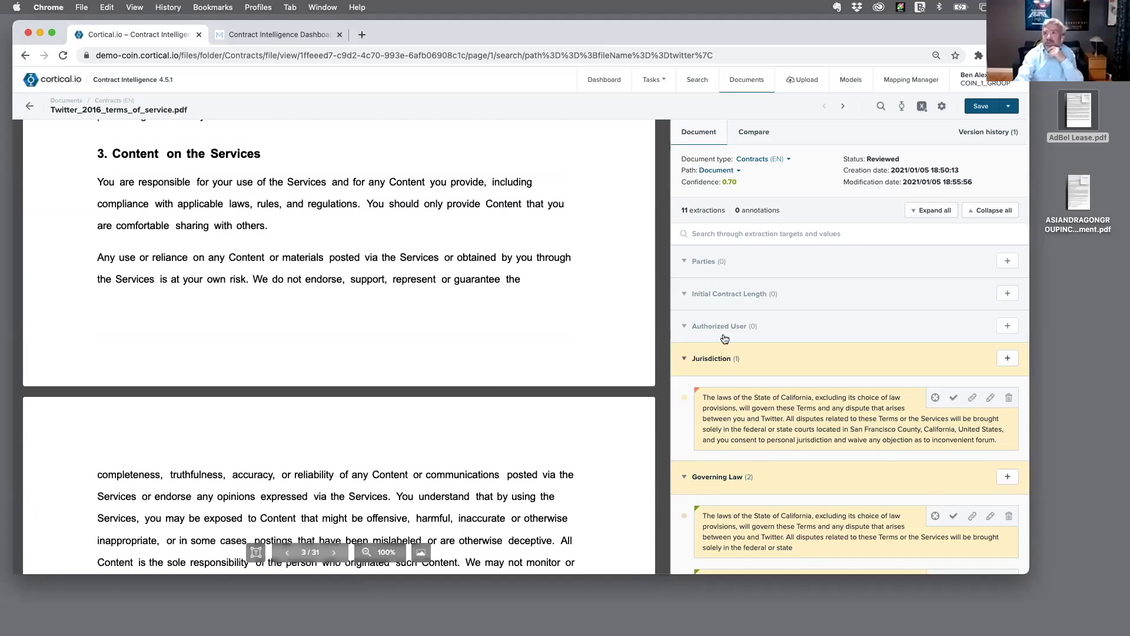
{"action": "left_click", "coordinate": [753, 130]}
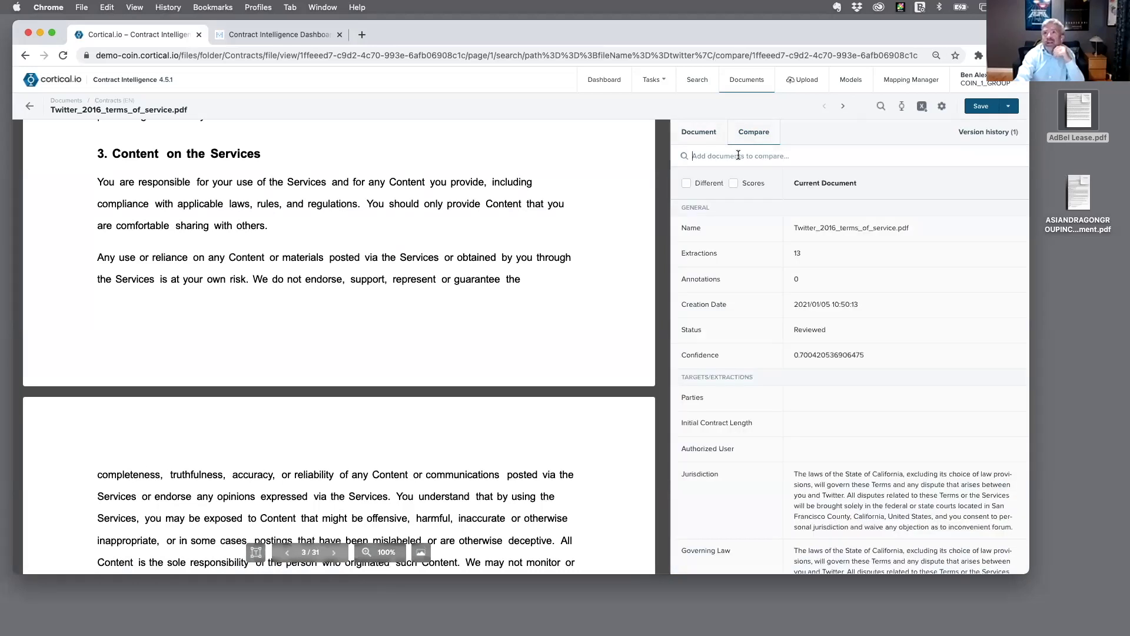
{"action": "left_click", "coordinate": [738, 155]}
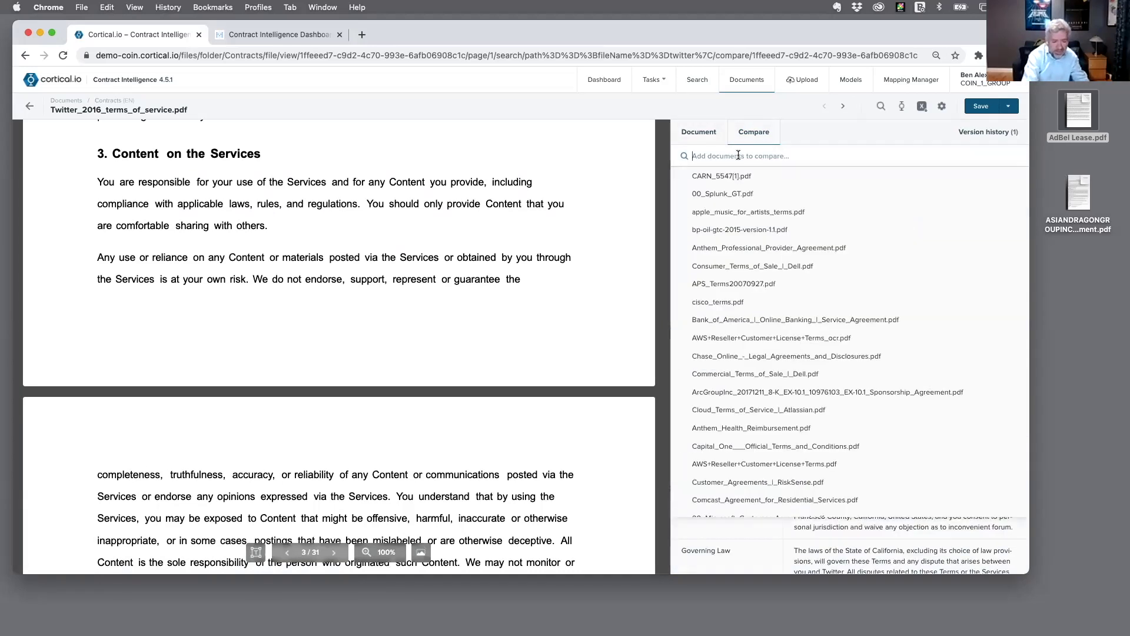
{"action": "type", "text": "twit"}
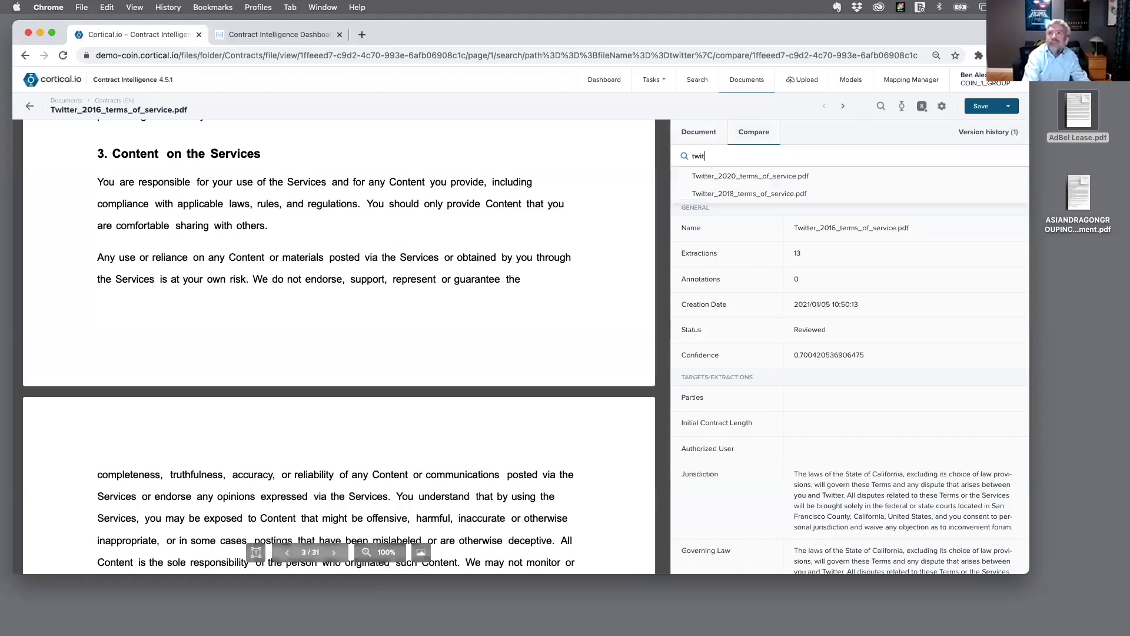
{"action": "type", "text": "t"}
{"action": "left_click", "coordinate": [744, 195]}
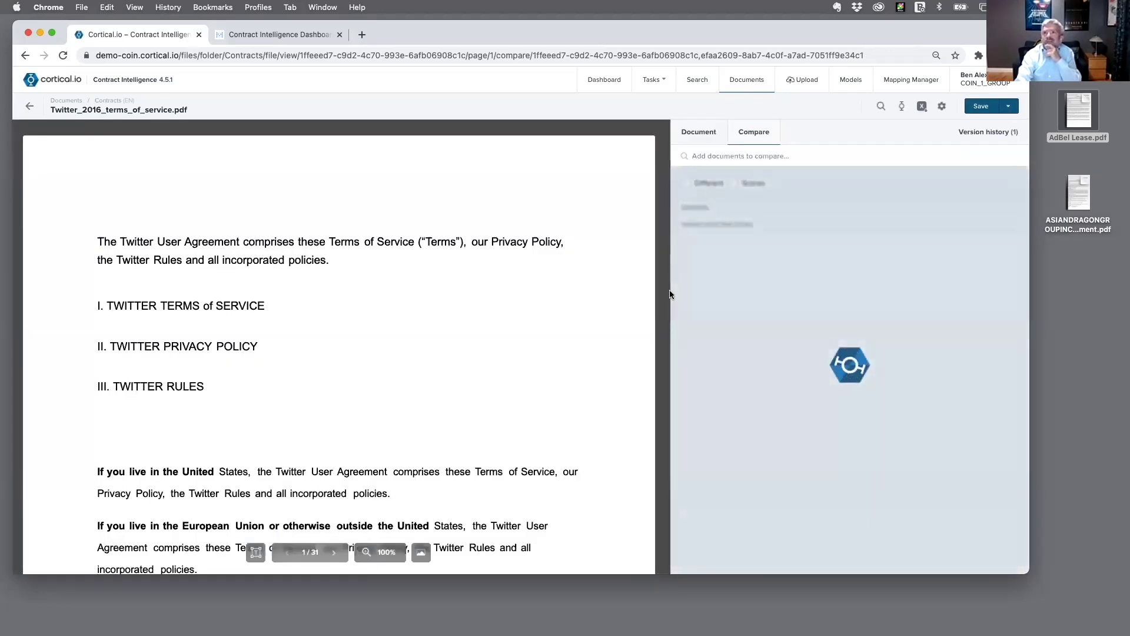
{"action": "left_click_drag", "start_coordinate": [671, 292], "coordinate": [504, 288]}
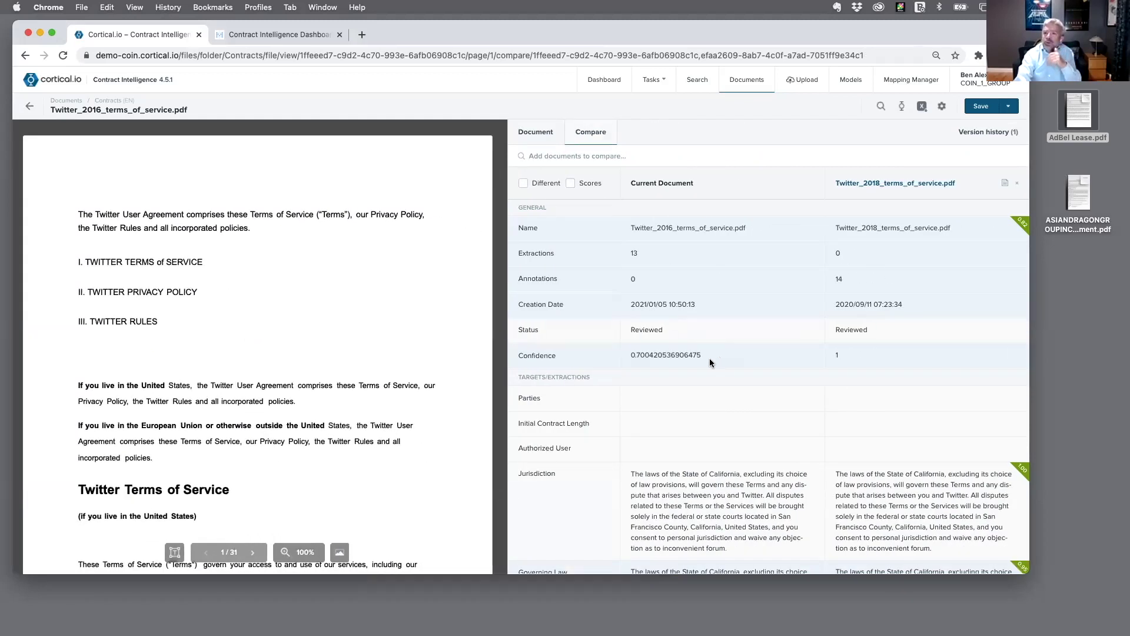
{"action": "scroll", "coordinate": [710, 361], "scroll_direction": "down", "scroll_amount": 1}
{"action": "scroll", "coordinate": [709, 358], "scroll_direction": "down", "scroll_amount": 10}
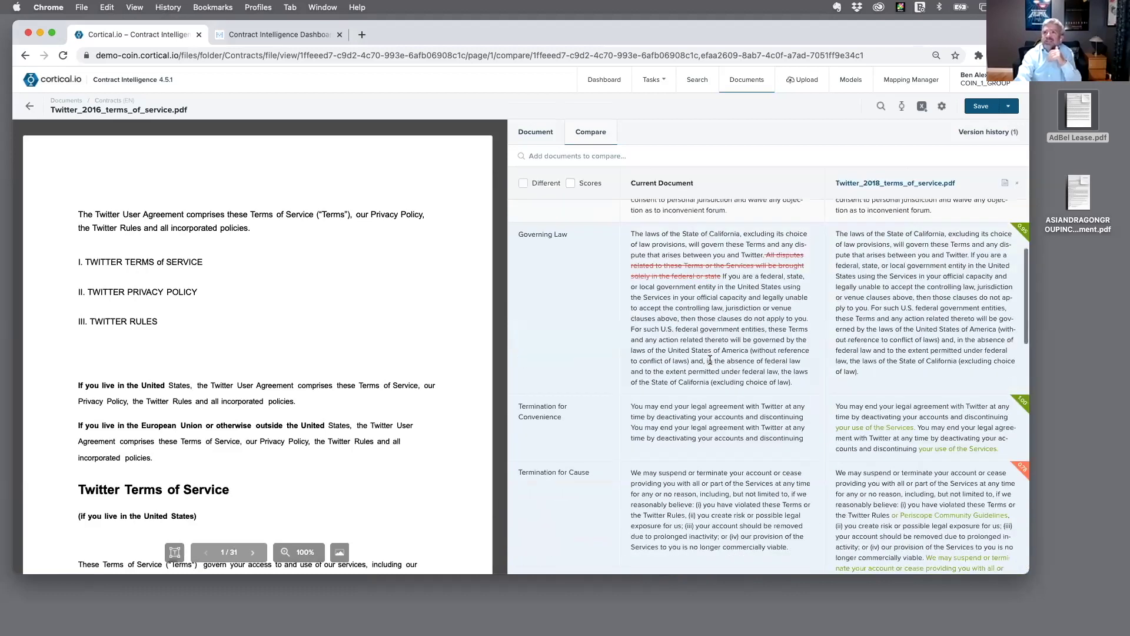
{"action": "scroll", "coordinate": [709, 358], "scroll_direction": "up", "scroll_amount": 4}
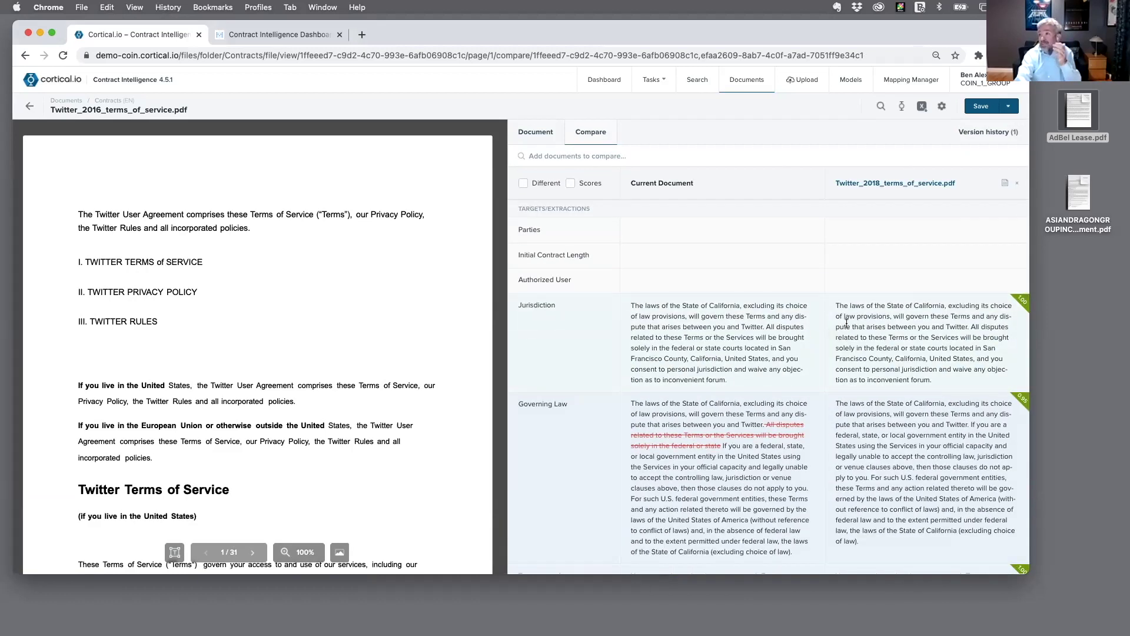
{"action": "scroll", "coordinate": [828, 322], "scroll_direction": "up", "scroll_amount": 5}
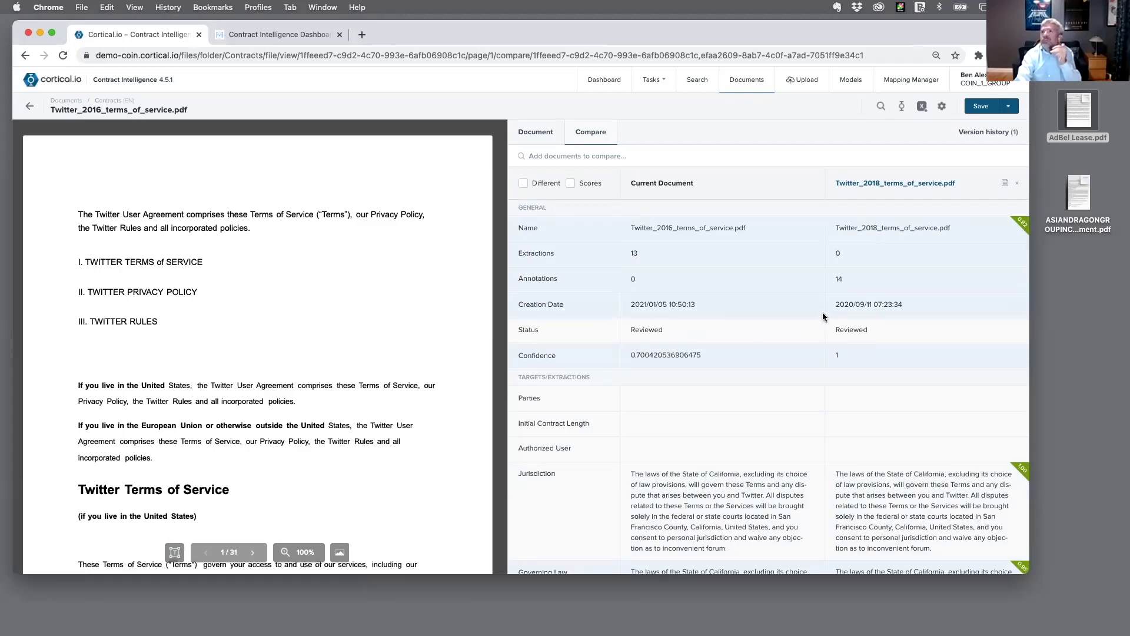
{"action": "scroll", "coordinate": [808, 357], "scroll_direction": "down", "scroll_amount": 5}
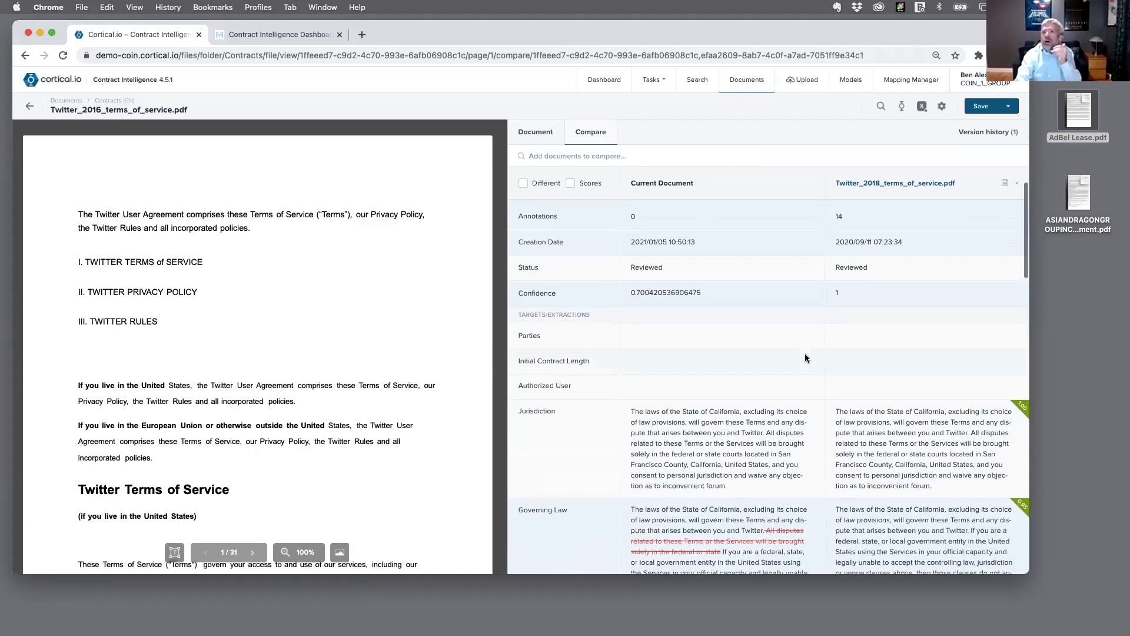
{"action": "scroll", "coordinate": [805, 356], "scroll_direction": "down", "scroll_amount": 2}
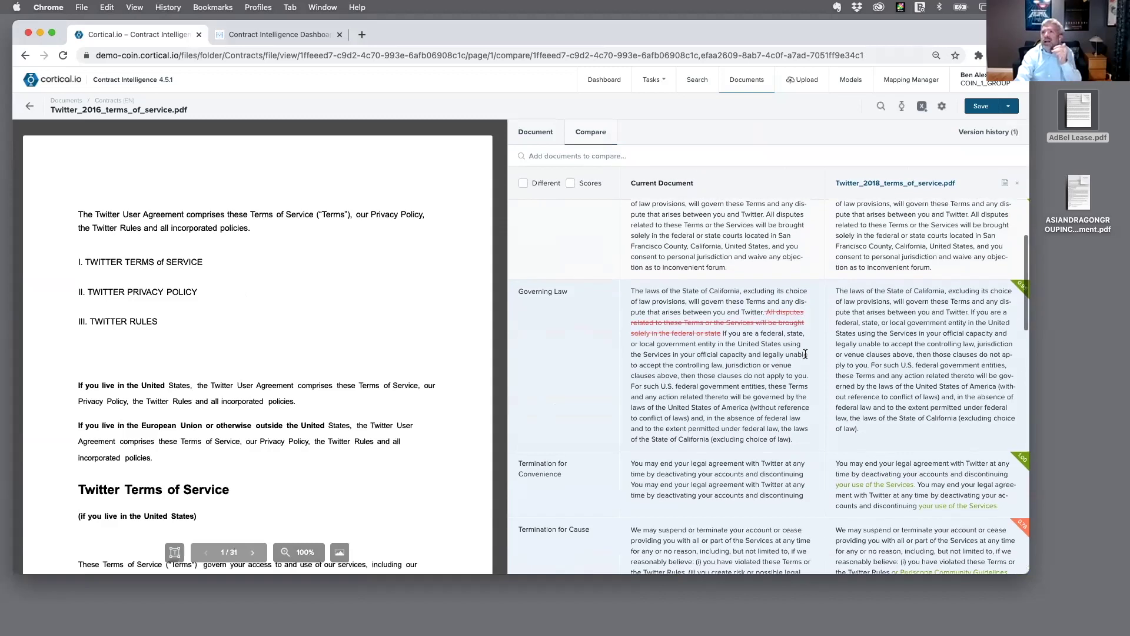
{"action": "scroll", "coordinate": [805, 353], "scroll_direction": "down", "scroll_amount": 1}
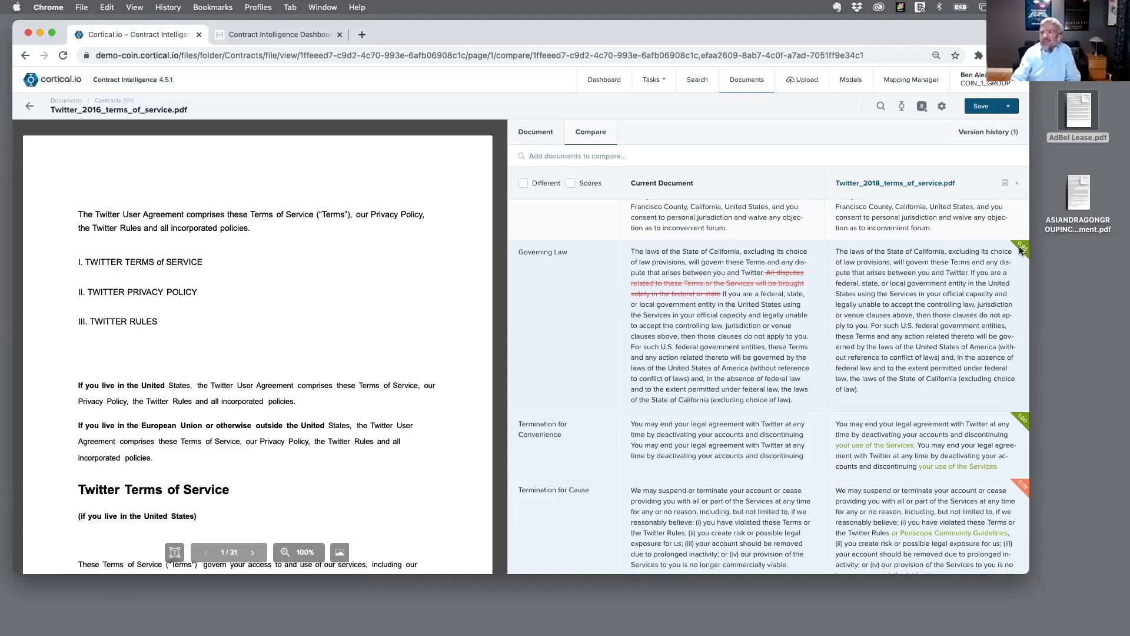
{"action": "scroll", "coordinate": [715, 453], "scroll_direction": "down", "scroll_amount": 2}
{"action": "scroll", "coordinate": [716, 454], "scroll_direction": "down", "scroll_amount": 2}
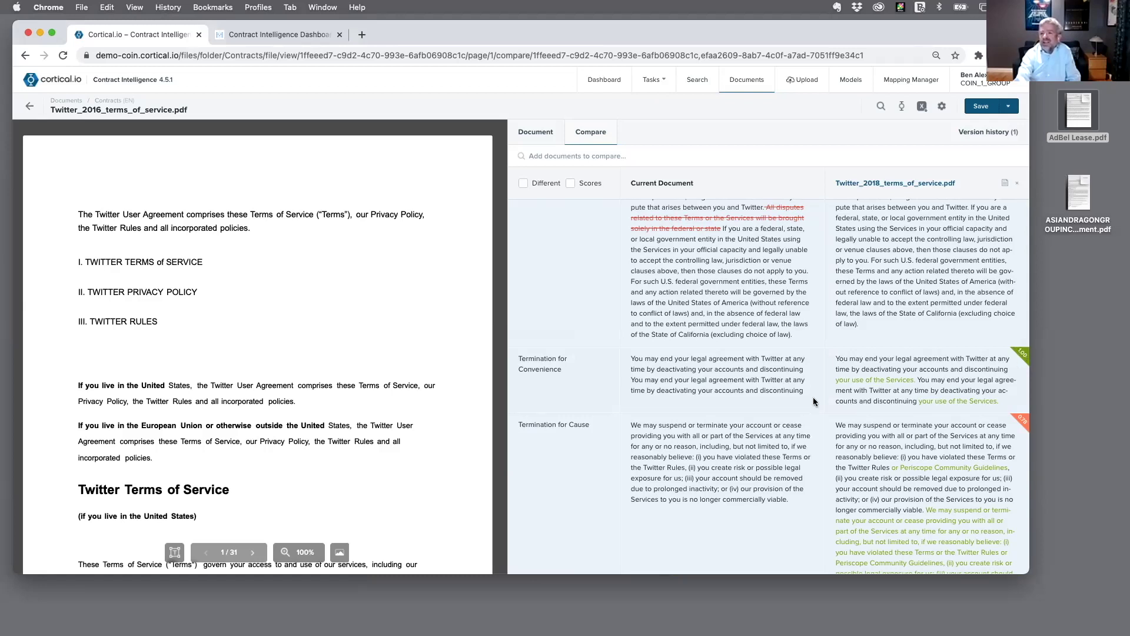
{"action": "scroll", "coordinate": [813, 401], "scroll_direction": "down", "scroll_amount": 10}
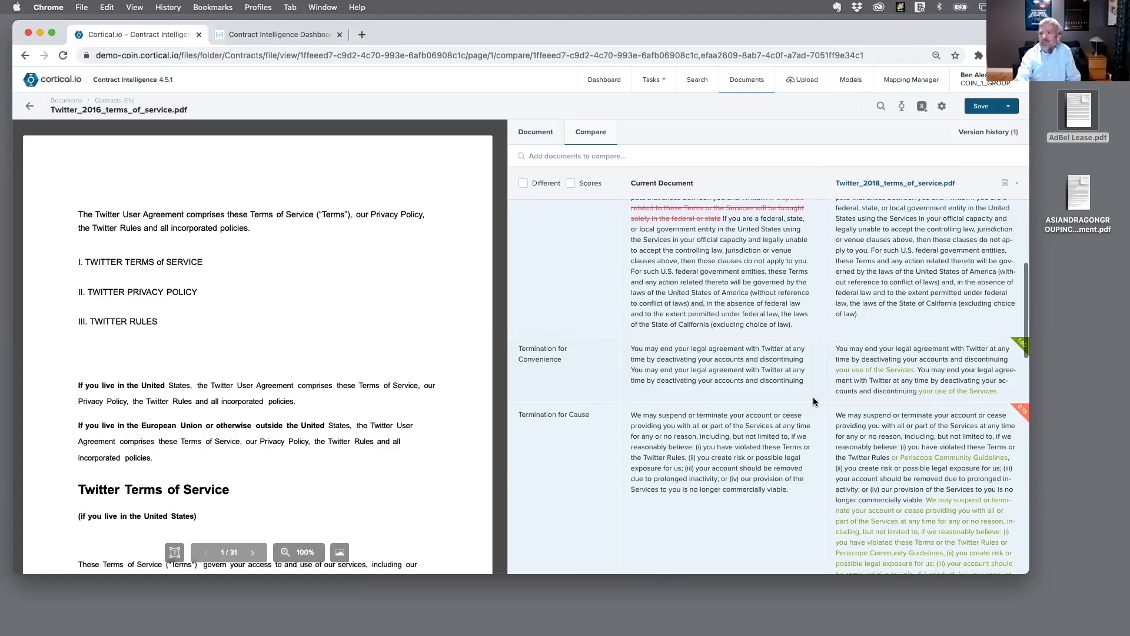
{"action": "scroll", "coordinate": [813, 401], "scroll_direction": "down", "scroll_amount": 10}
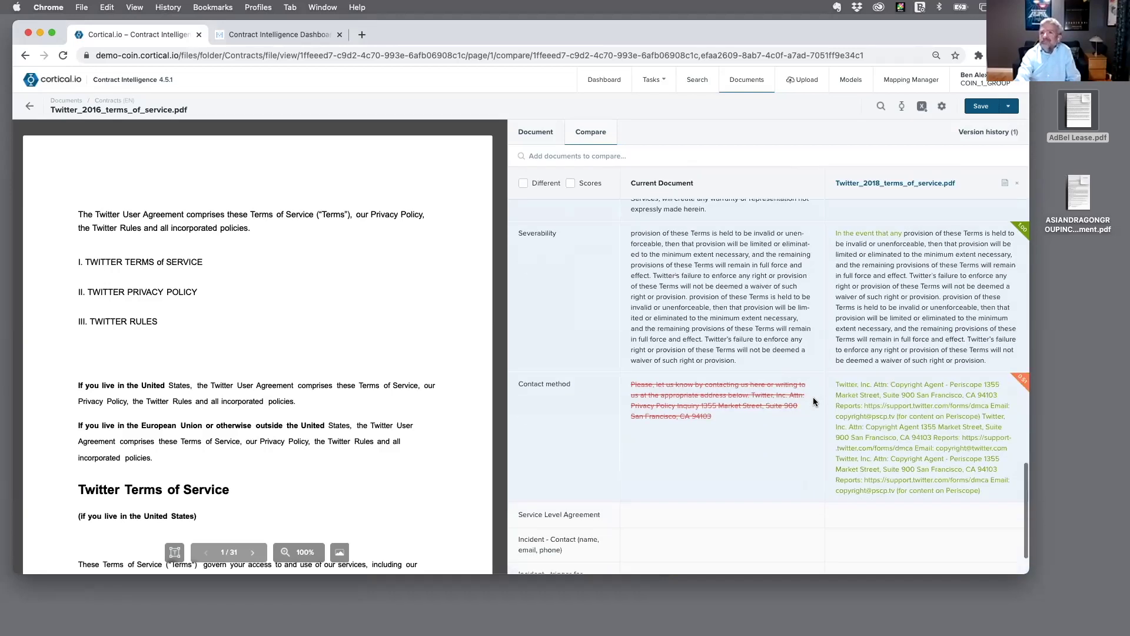
{"action": "scroll", "coordinate": [813, 401], "scroll_direction": "up", "scroll_amount": 2}
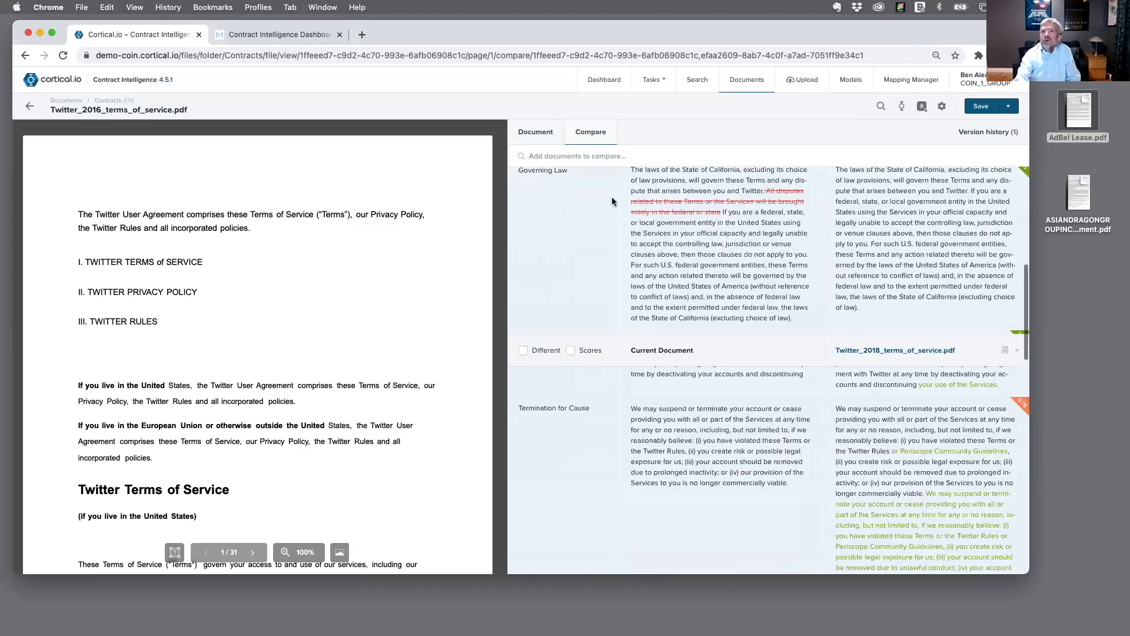
Add Twitter_2020_terms_of_service.pdf to the comparison via a 'tw' search and review the rows.
{"action": "scroll", "coordinate": [612, 201], "scroll_direction": "up", "scroll_amount": 10}
{"action": "left_click", "coordinate": [588, 156]}
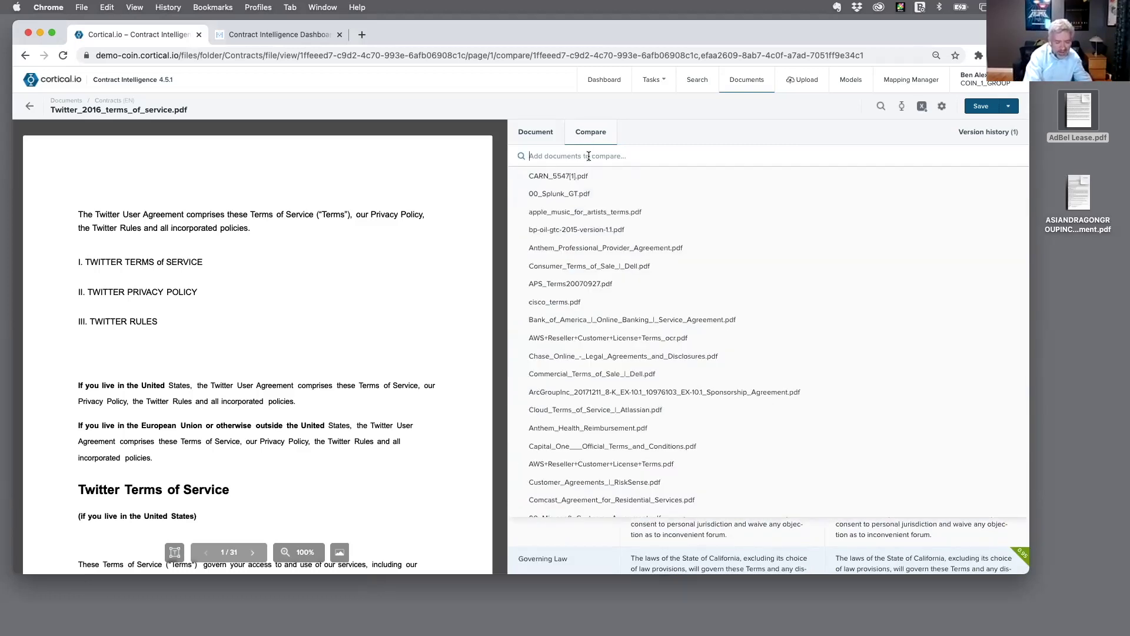
{"action": "type", "text": "tw"}
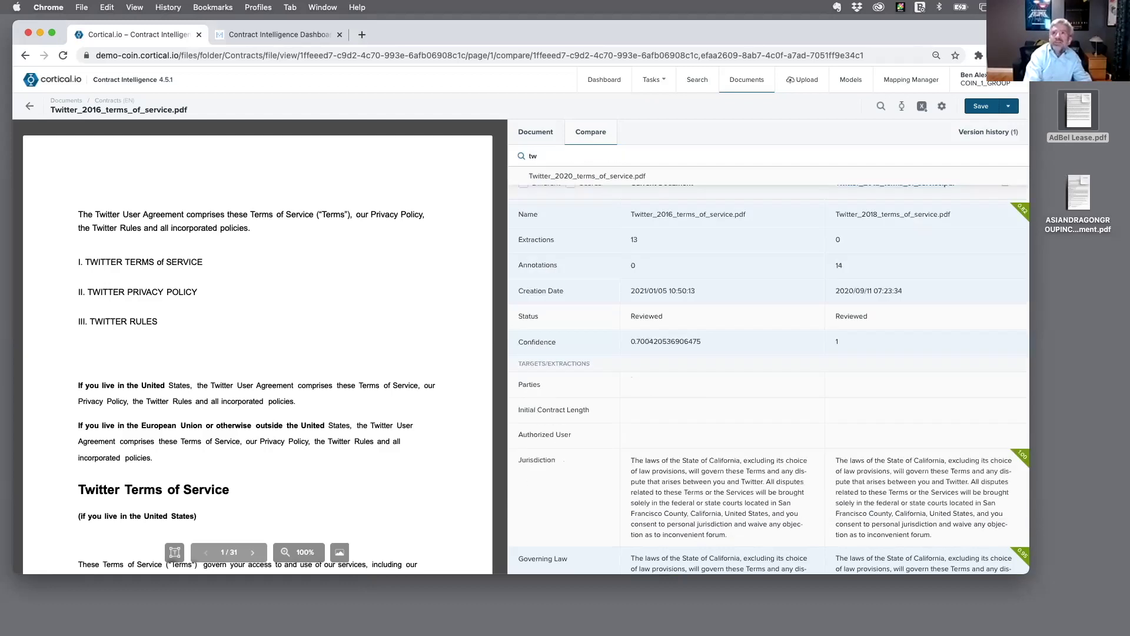
{"action": "left_click", "coordinate": [579, 179]}
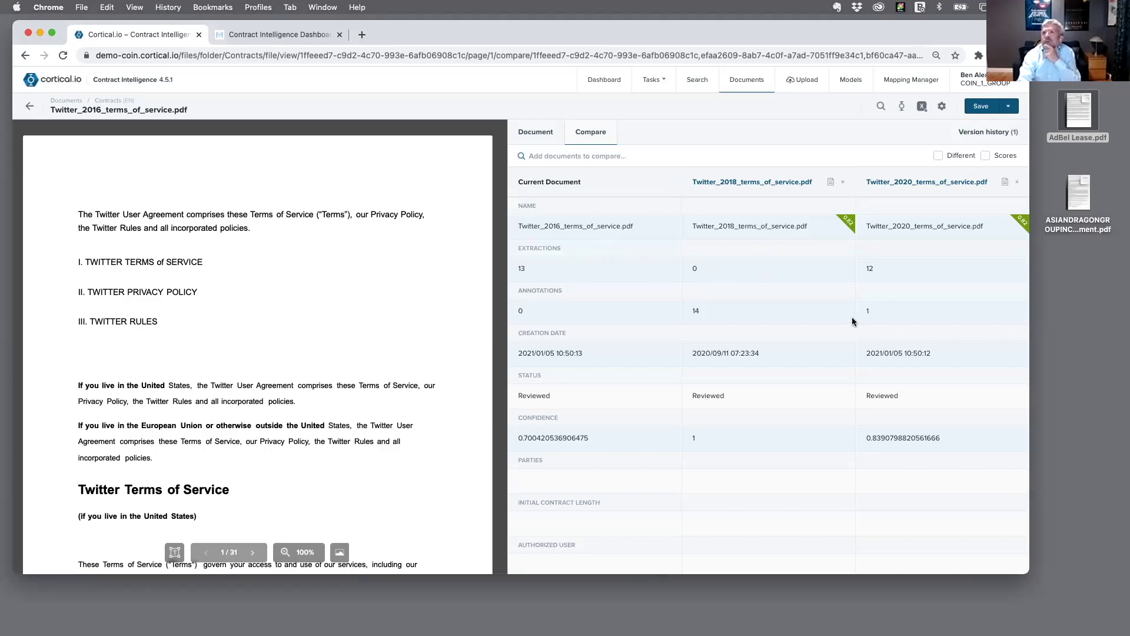
{"action": "scroll", "coordinate": [846, 317], "scroll_direction": "down", "scroll_amount": 15}
{"action": "scroll", "coordinate": [843, 323], "scroll_direction": "down", "scroll_amount": 5}
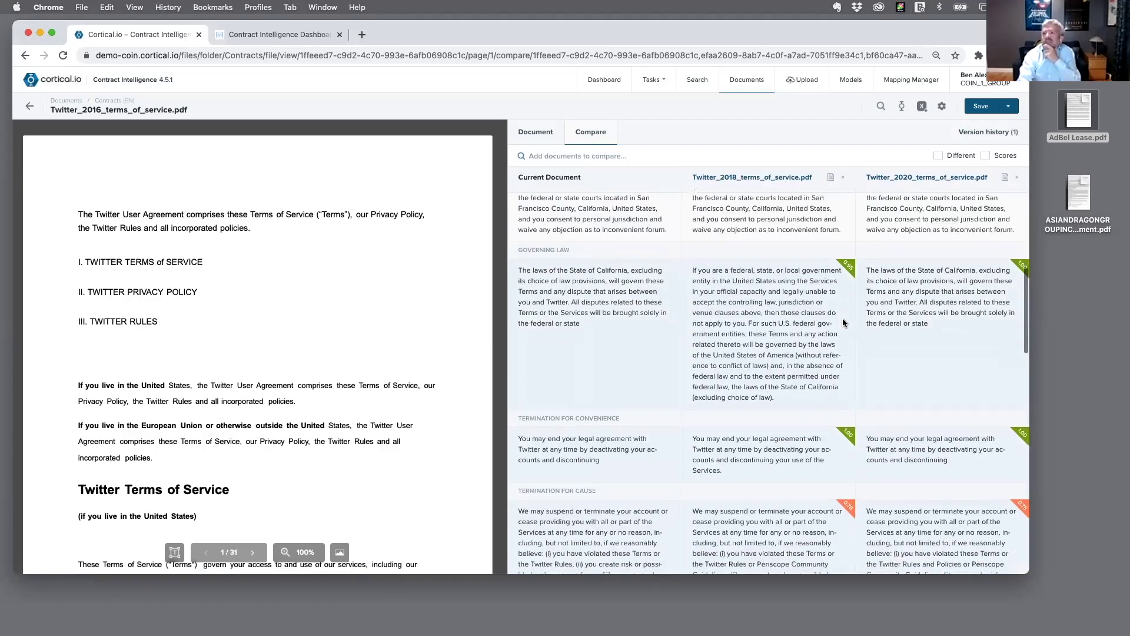
{"action": "scroll", "coordinate": [843, 322], "scroll_direction": "down", "scroll_amount": 8}
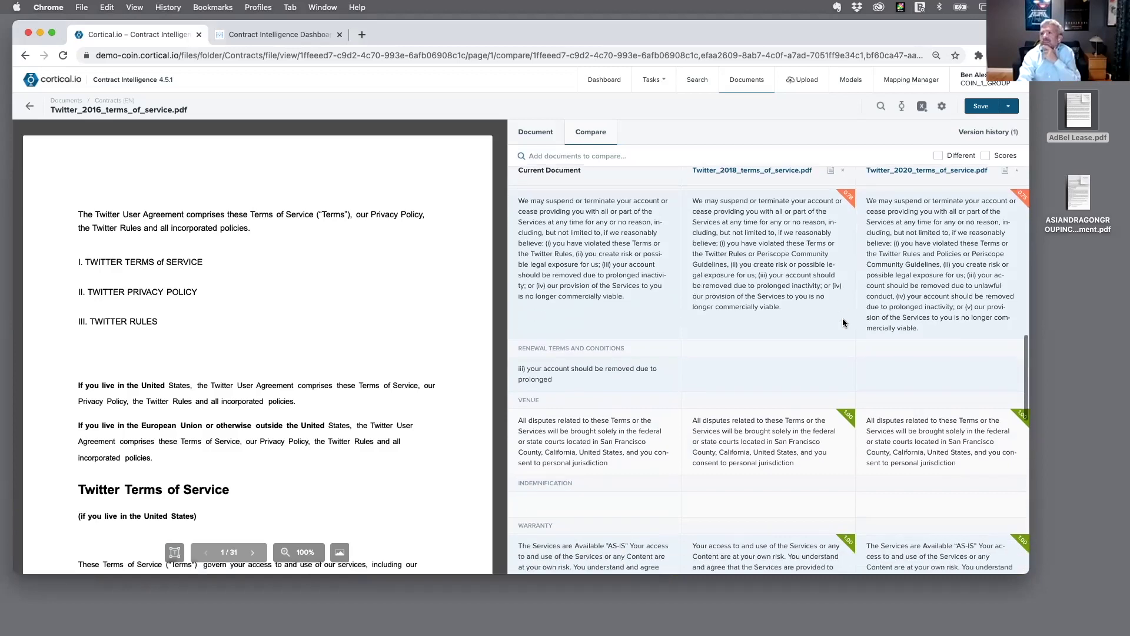
{"action": "scroll", "coordinate": [844, 323], "scroll_direction": "down", "scroll_amount": 8}
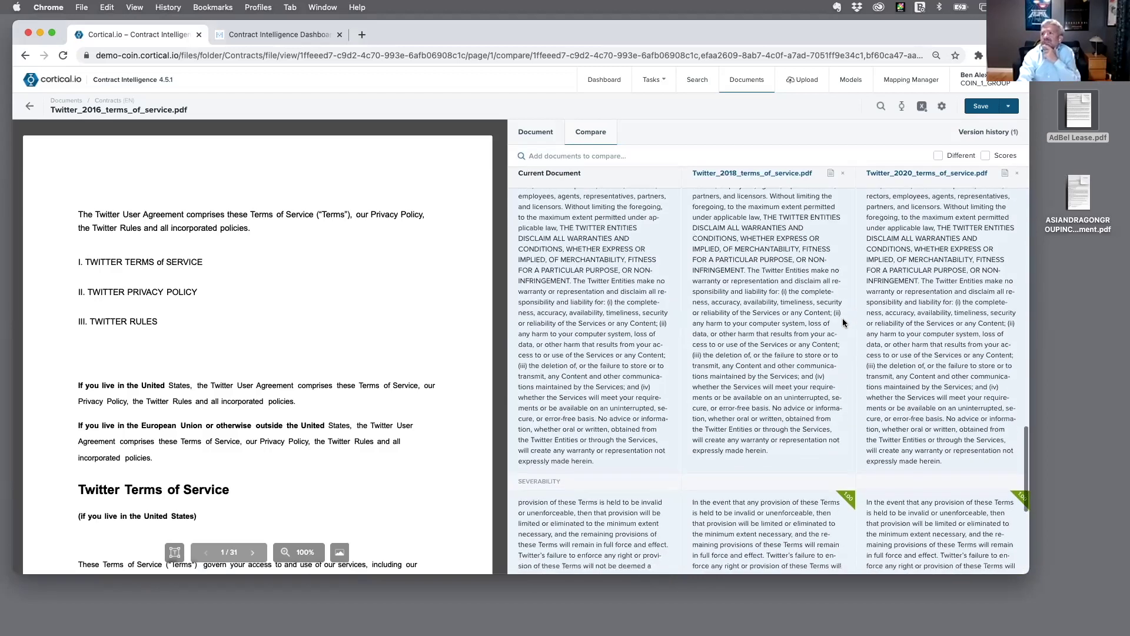
{"action": "scroll", "coordinate": [844, 322], "scroll_direction": "down", "scroll_amount": 1}
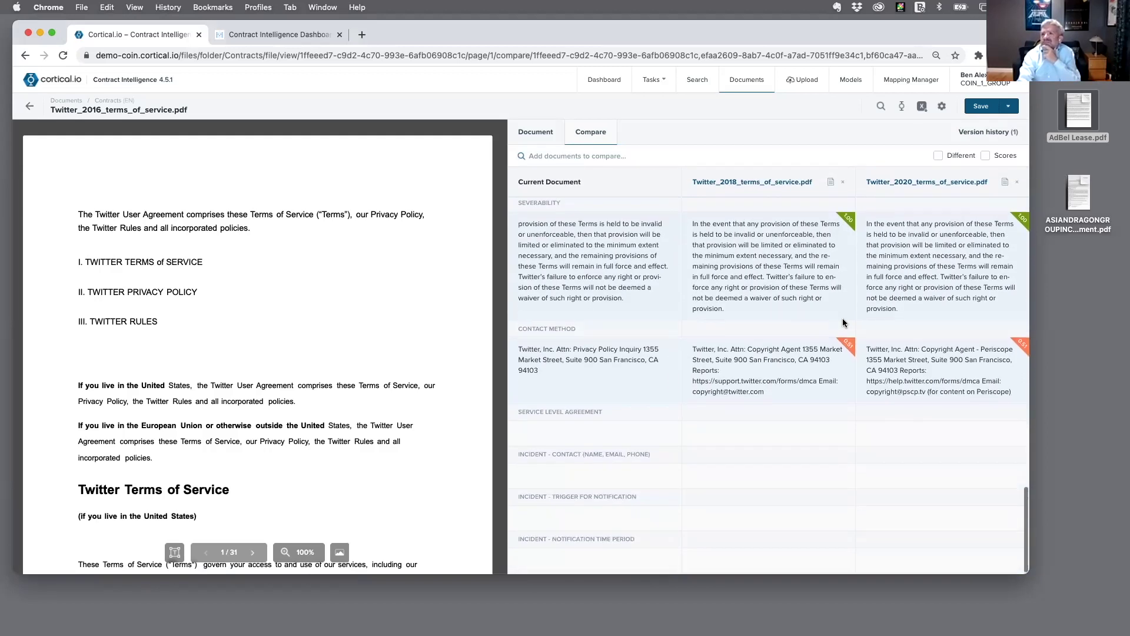
{"action": "left_click", "coordinate": [1005, 182]}
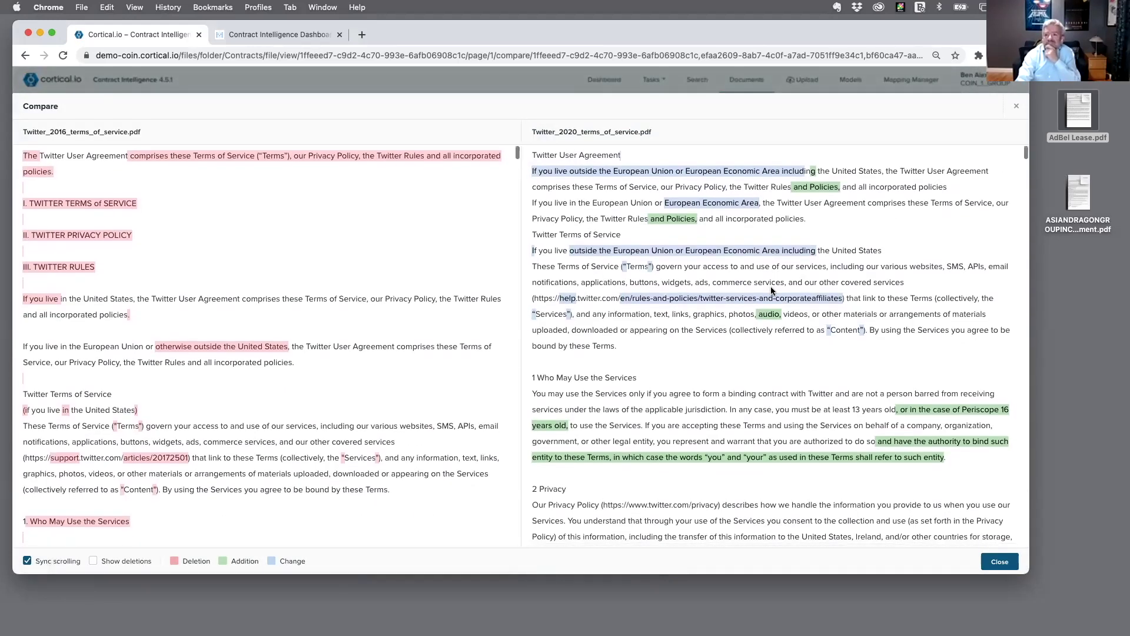
{"action": "scroll", "coordinate": [771, 286], "scroll_direction": "down", "scroll_amount": 3}
{"action": "scroll", "coordinate": [771, 286], "scroll_direction": "down", "scroll_amount": 15}
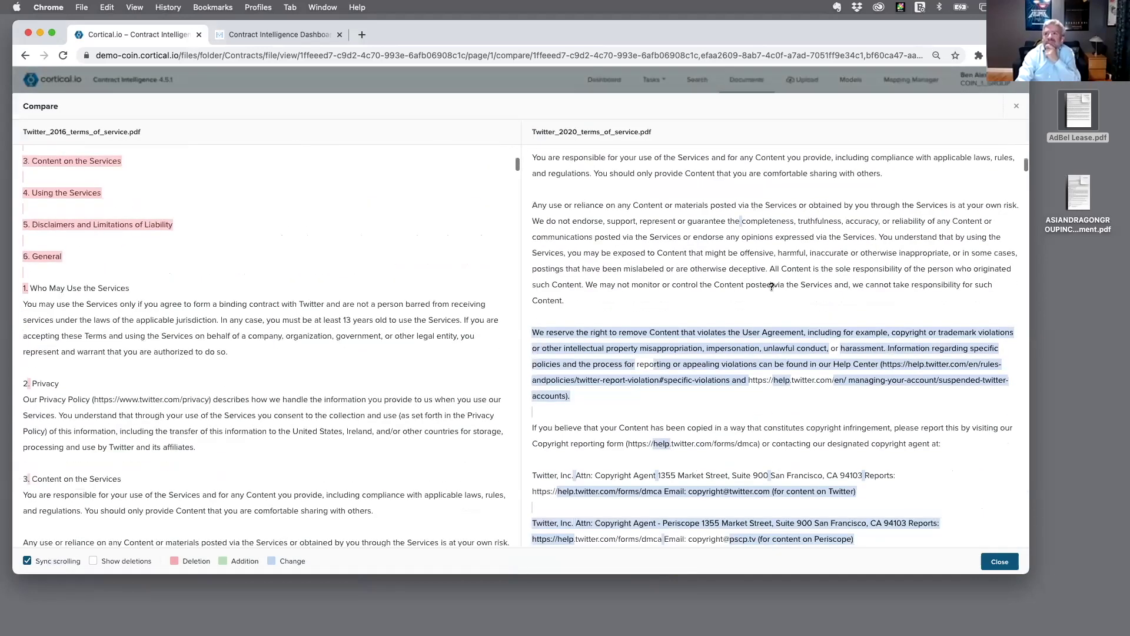
{"action": "scroll", "coordinate": [771, 288], "scroll_direction": "down", "scroll_amount": 10}
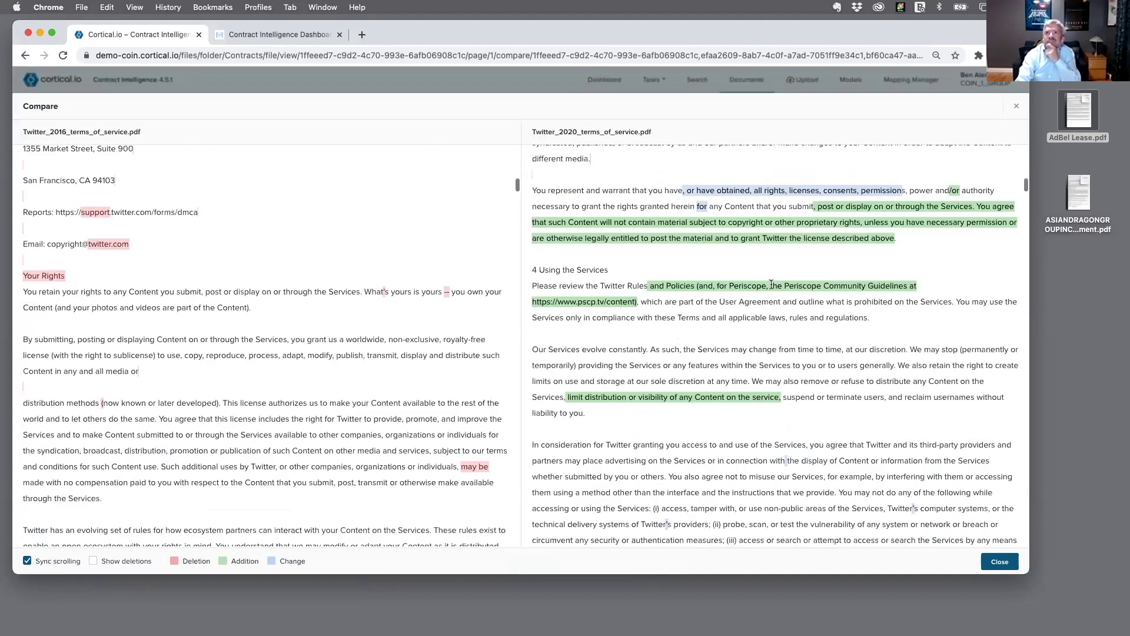
{"action": "scroll", "coordinate": [771, 288], "scroll_direction": "up", "scroll_amount": 5}
{"action": "scroll", "coordinate": [771, 287], "scroll_direction": "up", "scroll_amount": 20}
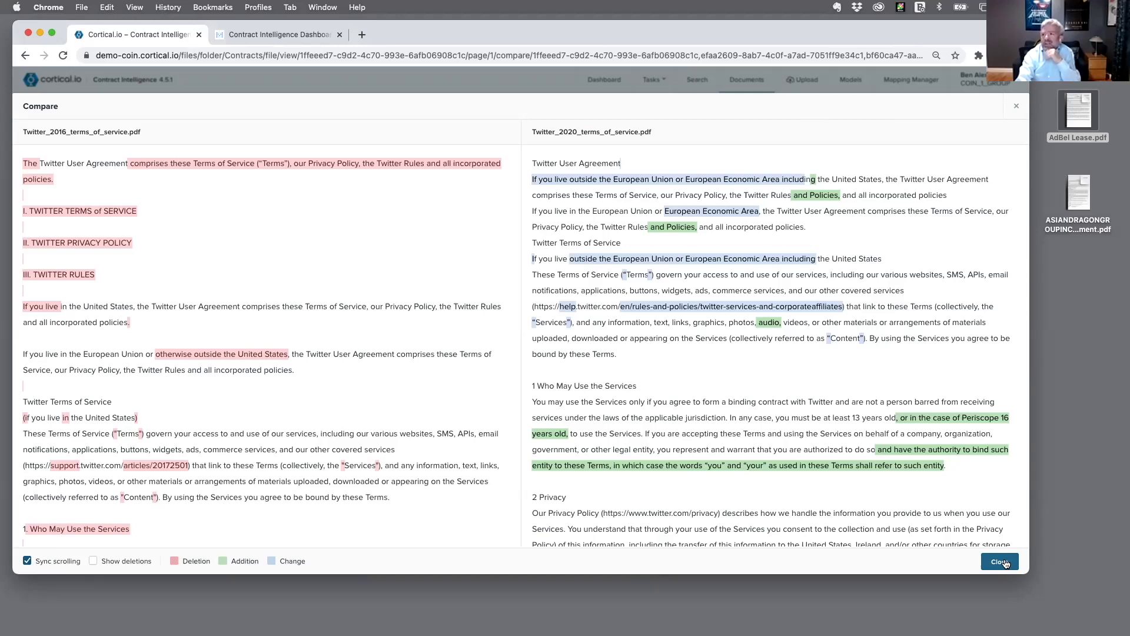
{"action": "left_click", "coordinate": [1000, 561]}
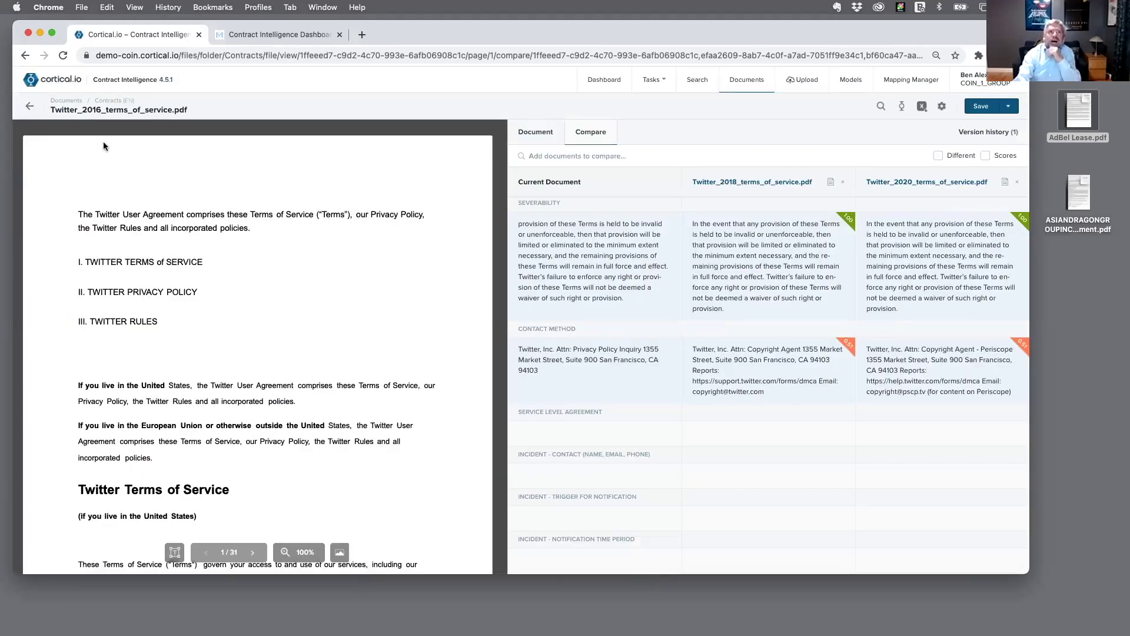
Open 00_Splunk_GT.pdf from the Contracts list and highlight the entire Warranty clause text.
{"action": "left_click", "coordinate": [30, 107]}
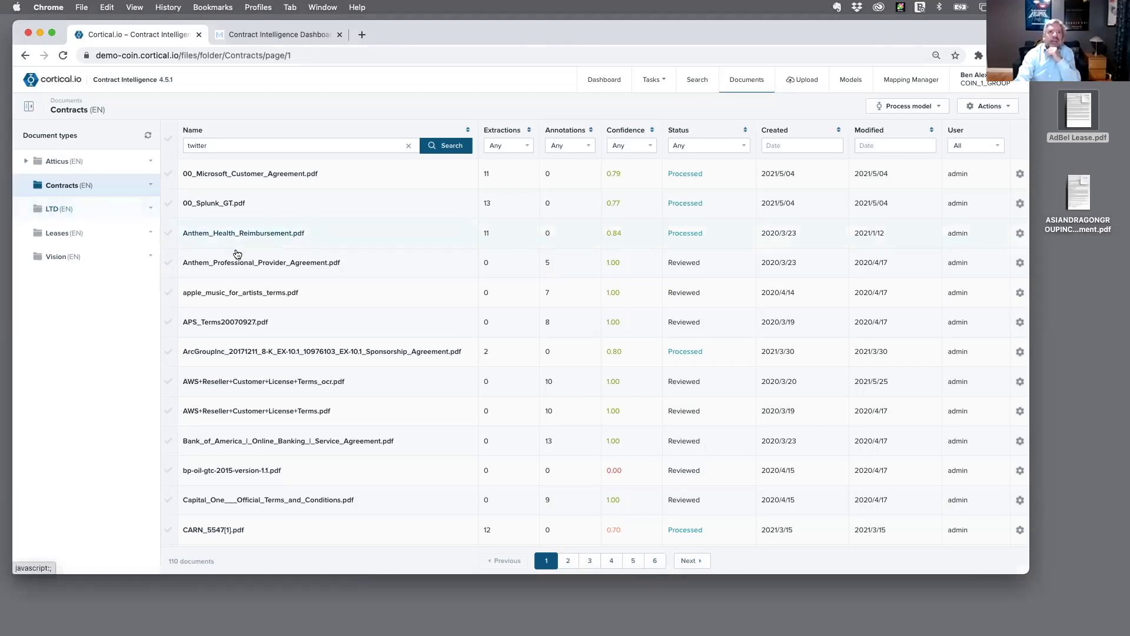
{"action": "left_click", "coordinate": [207, 203]}
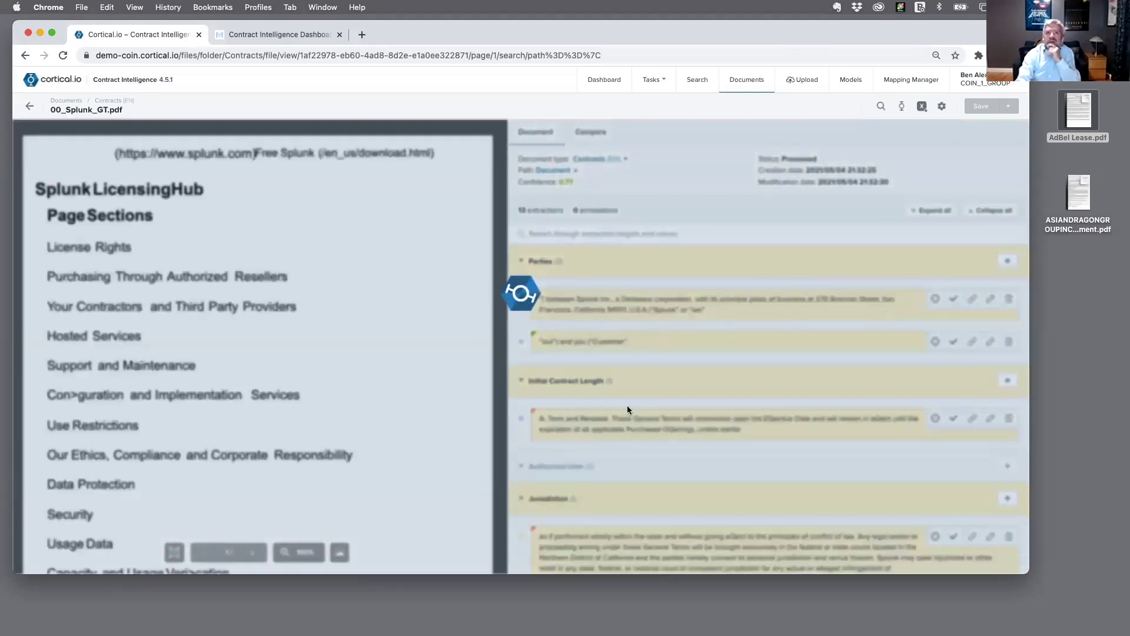
{"action": "scroll", "coordinate": [631, 409], "scroll_direction": "down", "scroll_amount": 5}
{"action": "scroll", "coordinate": [630, 409], "scroll_direction": "down", "scroll_amount": 15}
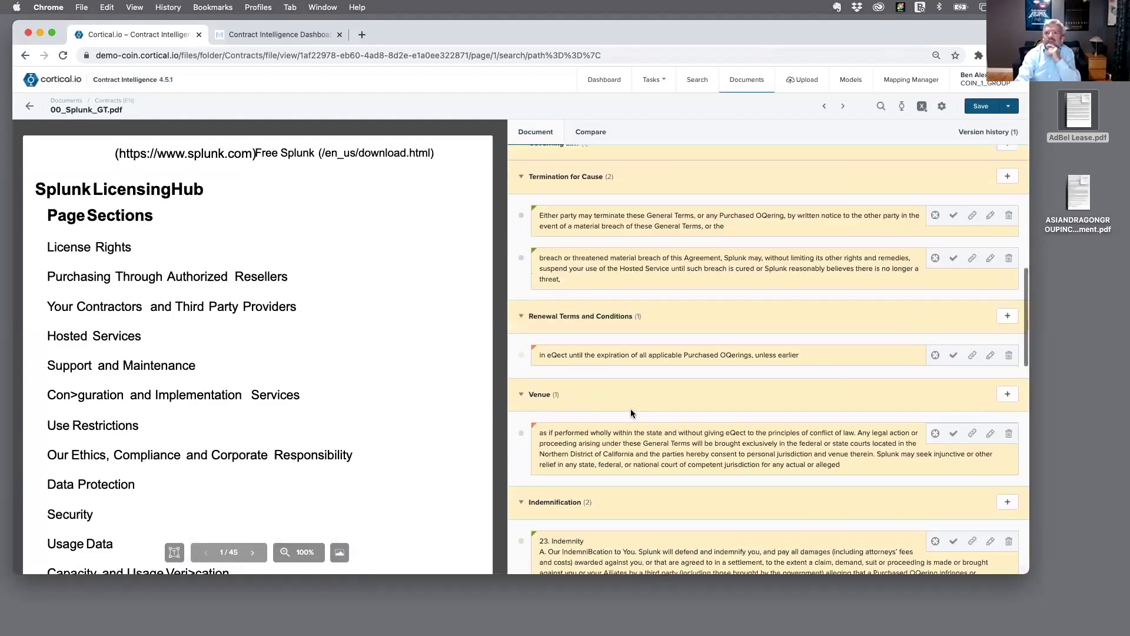
{"action": "scroll", "coordinate": [629, 413], "scroll_direction": "down", "scroll_amount": 6}
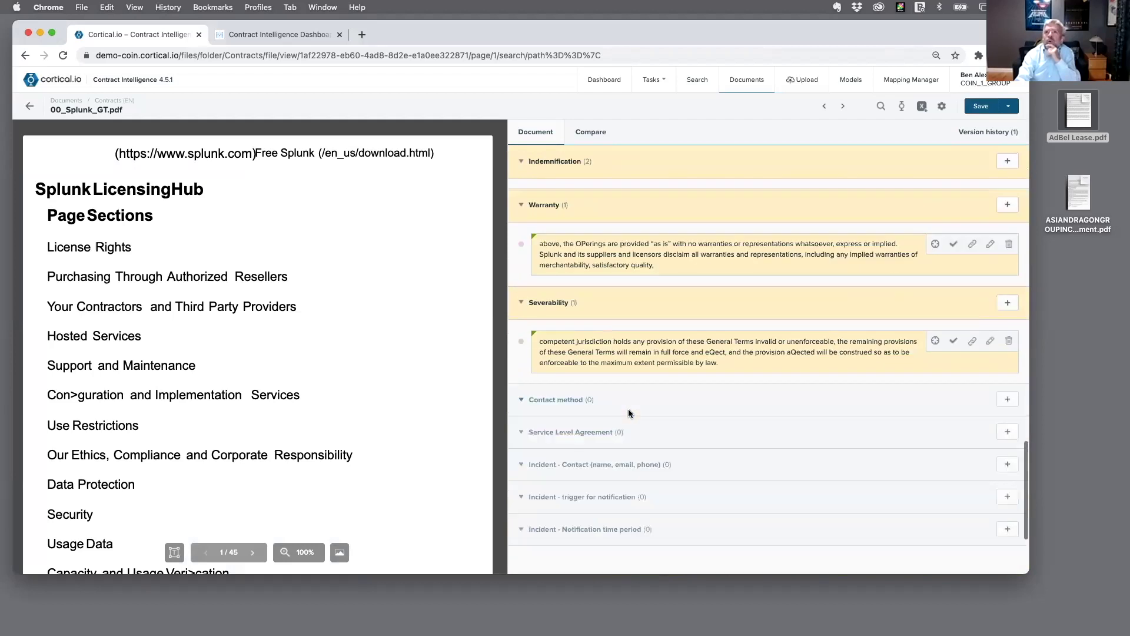
{"action": "scroll", "coordinate": [625, 412], "scroll_direction": "up", "scroll_amount": 1}
{"action": "left_click_drag", "start_coordinate": [658, 301], "coordinate": [538, 280]}
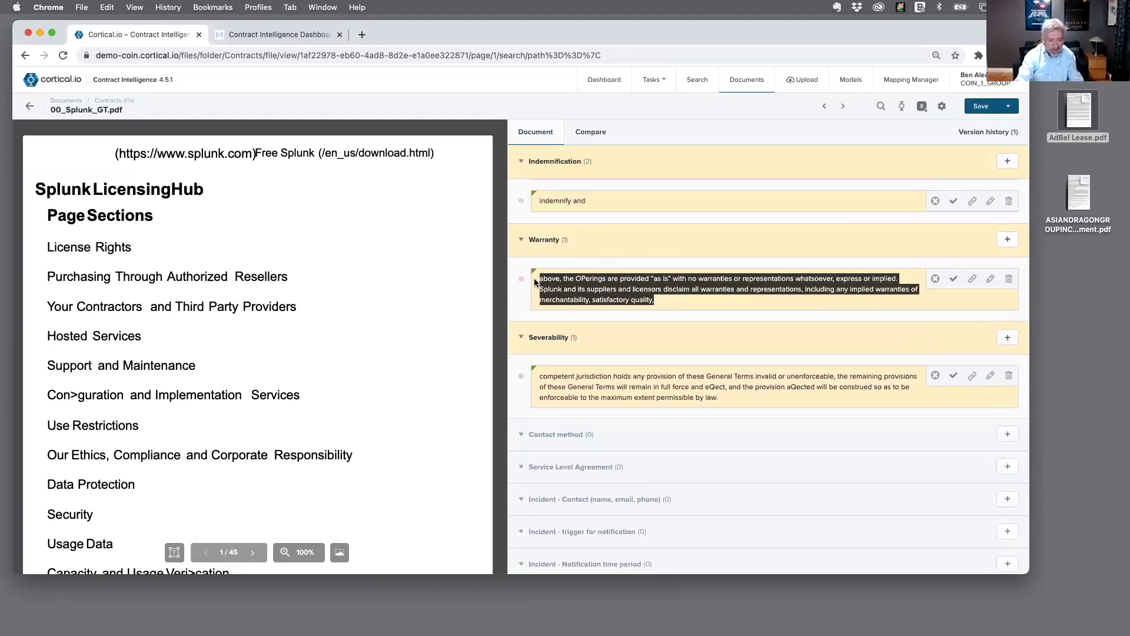
Run a semantic search on the pasted Splunk warranty clause, then narrow the matches to Leases (EN).
{"action": "left_click", "coordinate": [692, 80]}
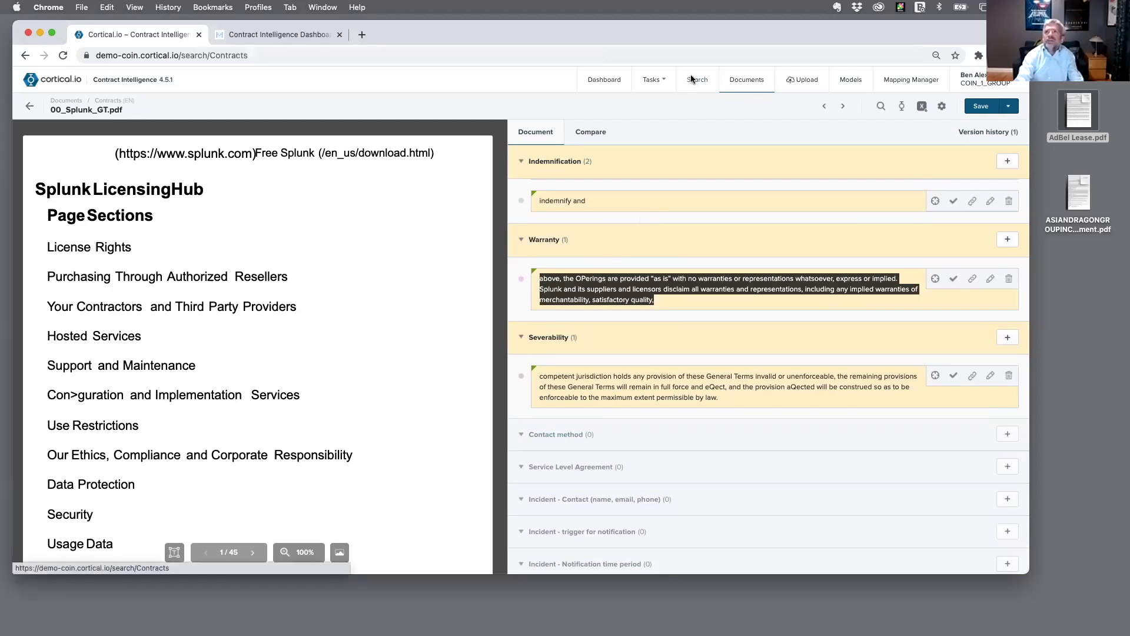
{"action": "key", "text": "super+v"}
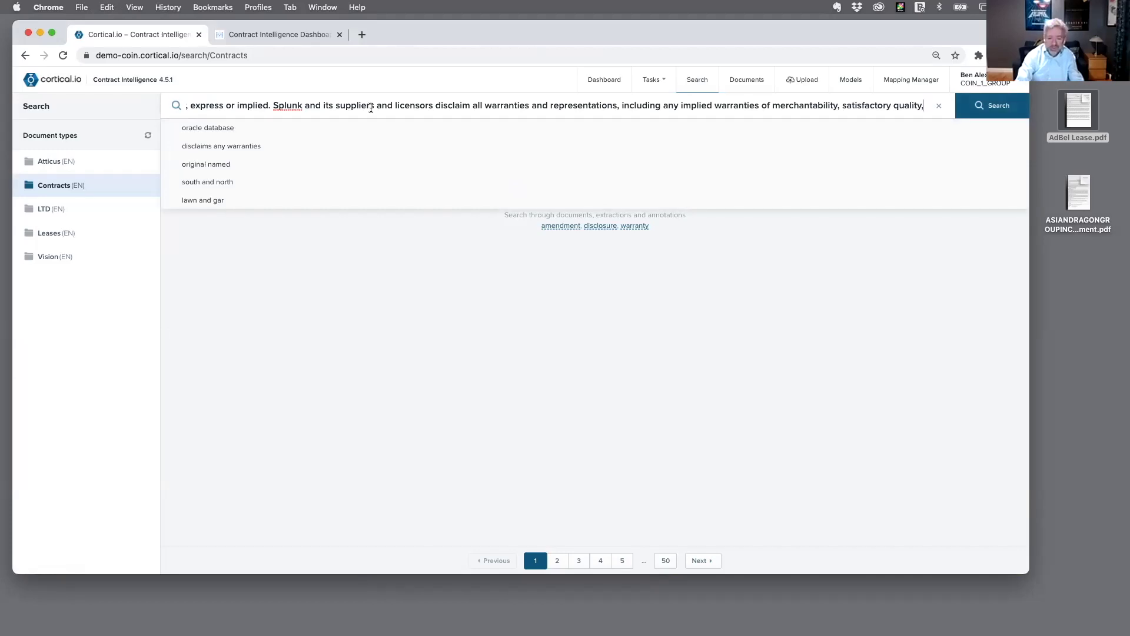
{"action": "key", "text": "Return"}
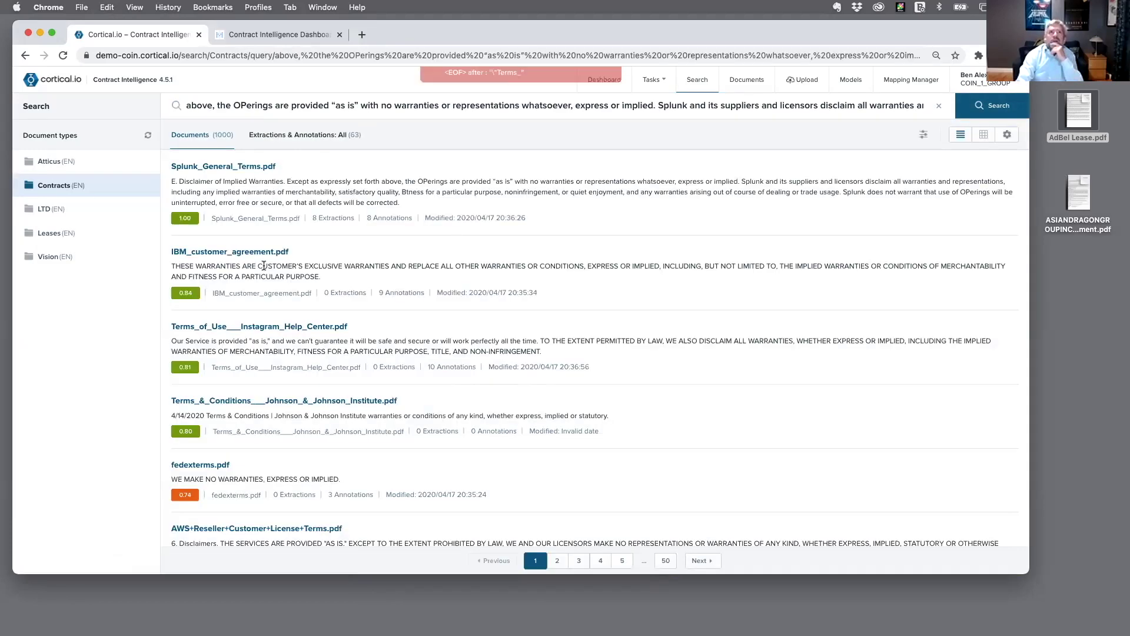
{"action": "scroll", "coordinate": [264, 265], "scroll_direction": "down", "scroll_amount": 1}
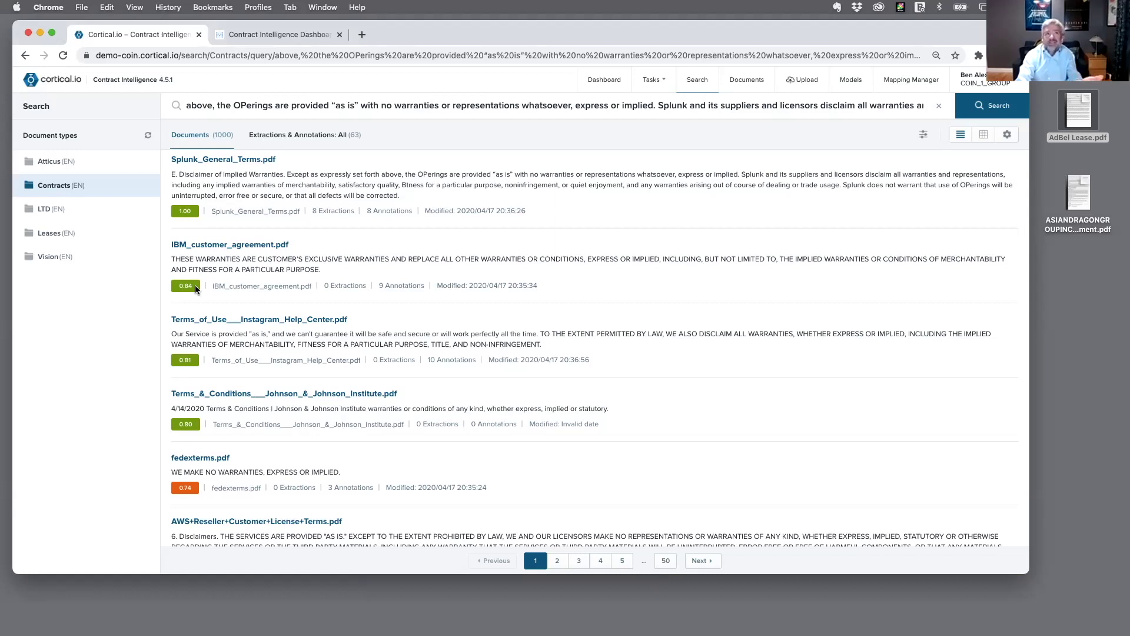
{"action": "left_click", "coordinate": [56, 231]}
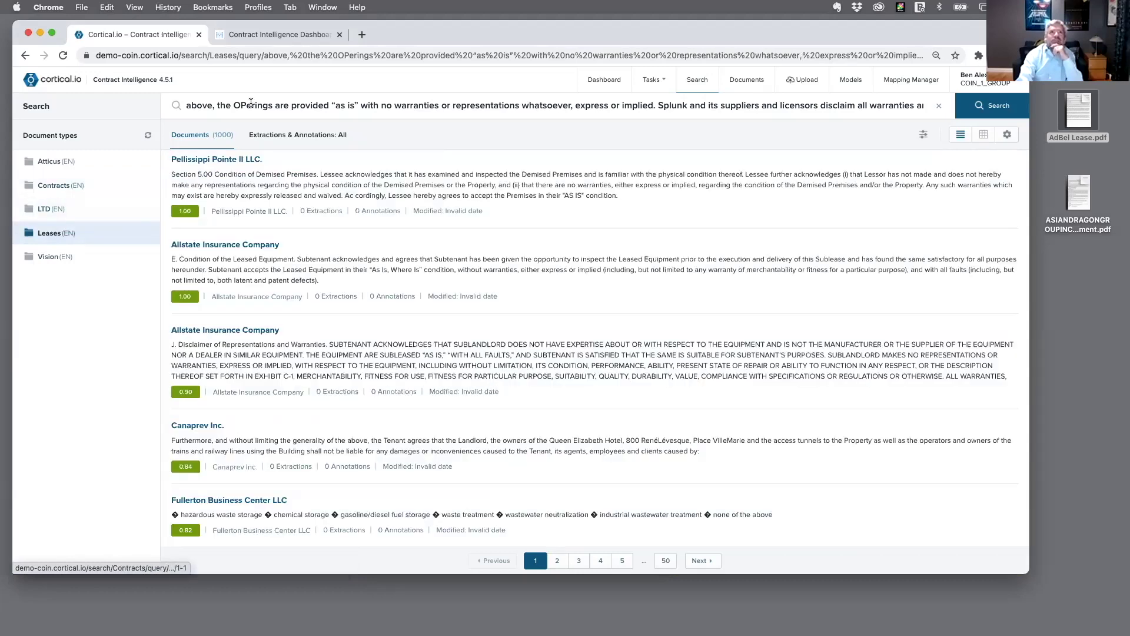
Replace the search query with 'plane' and run it over the Leases documents.
{"action": "double_click", "coordinate": [251, 104]}
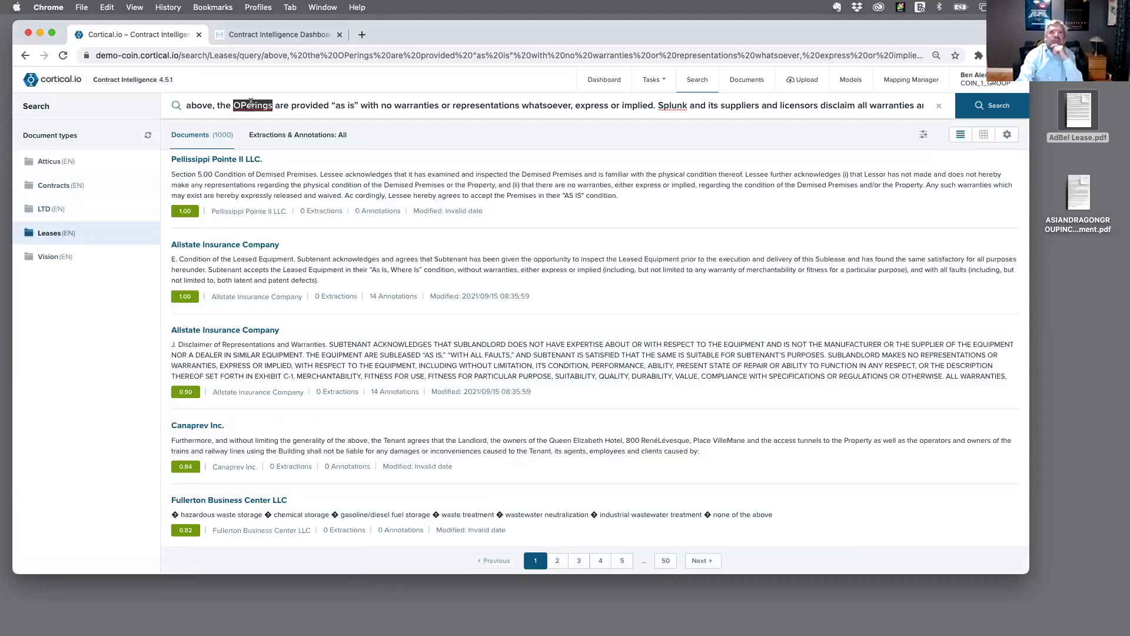
{"action": "key", "text": "super+a"}
{"action": "key", "text": "BackSpace"}
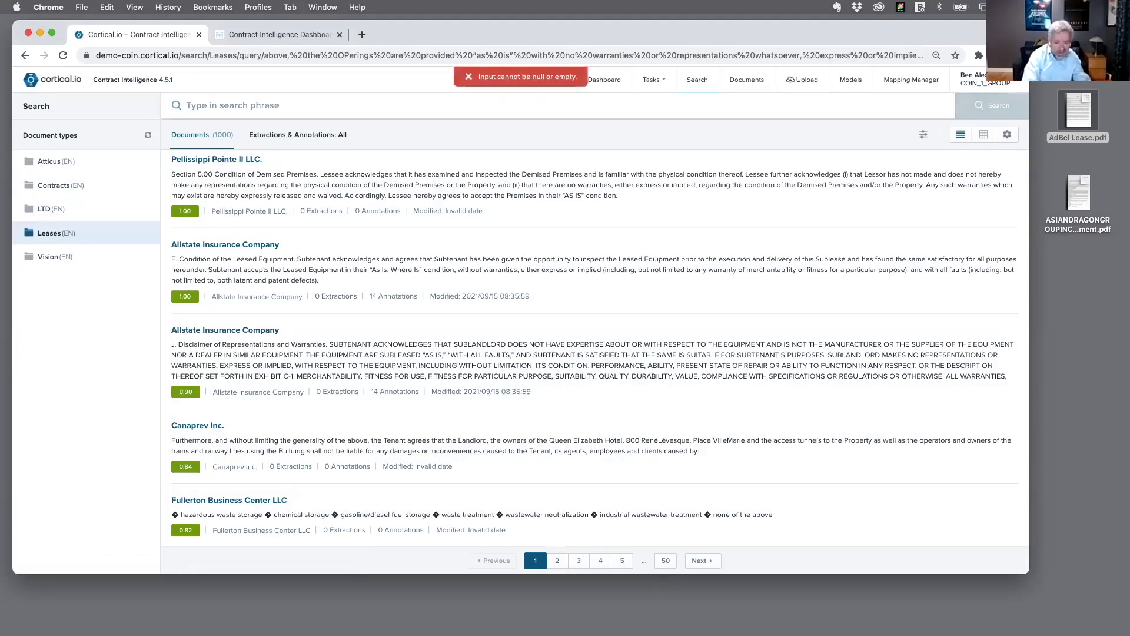
{"action": "type", "text": "plane"}
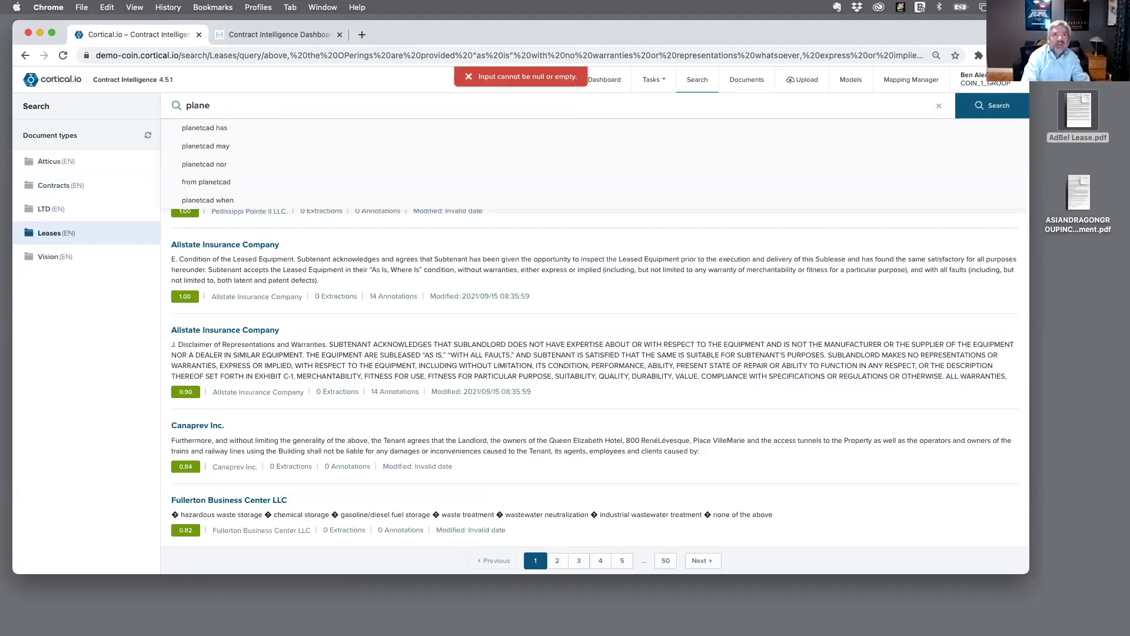
{"action": "key", "text": "Return"}
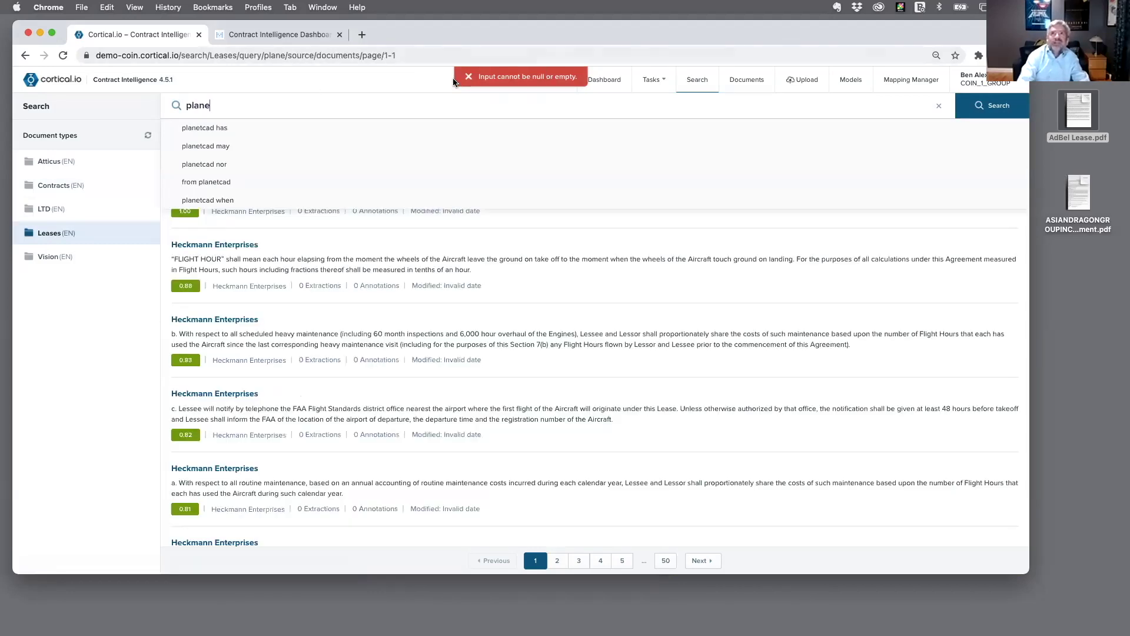
{"action": "left_click", "coordinate": [309, 215]}
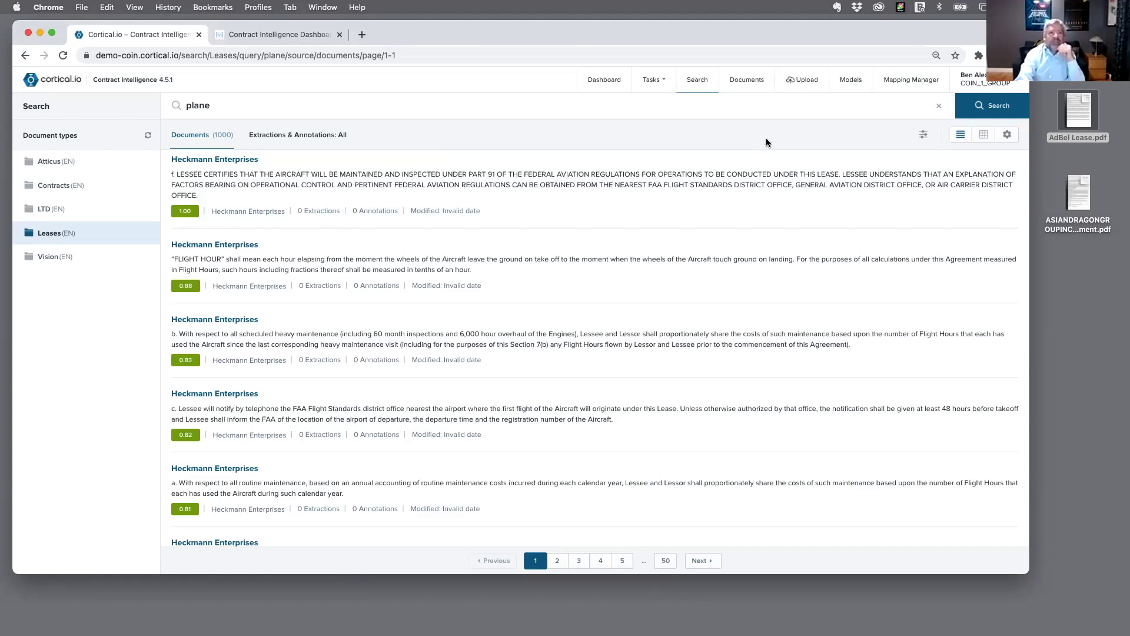
Create a new document type named 'reseller agreement'.
{"action": "left_click", "coordinate": [918, 82]}
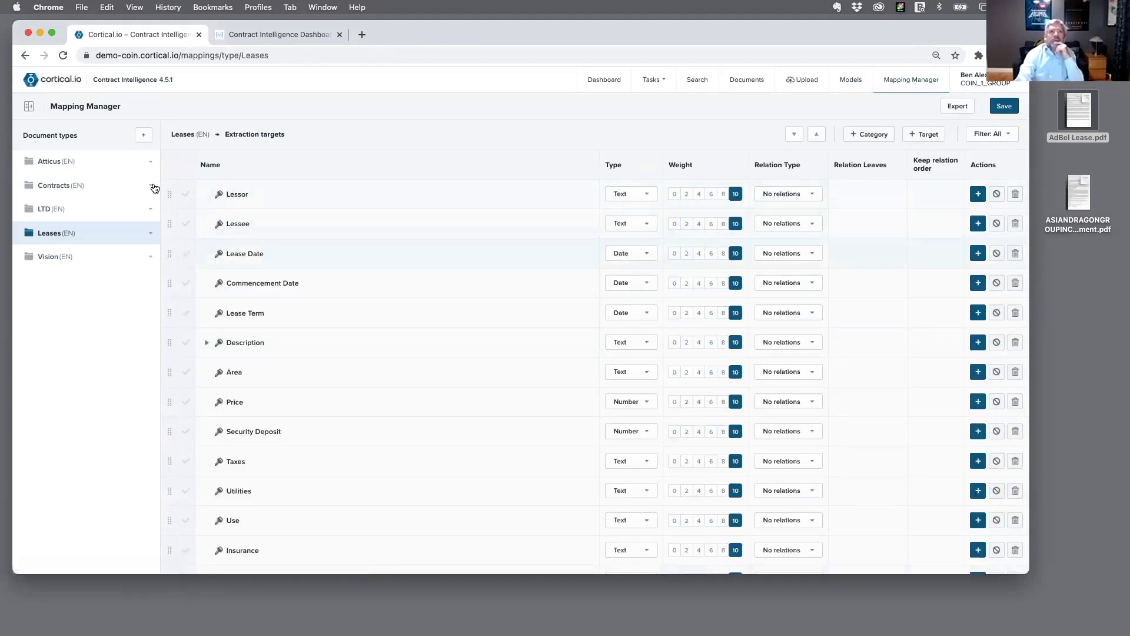
{"action": "left_click", "coordinate": [143, 135]}
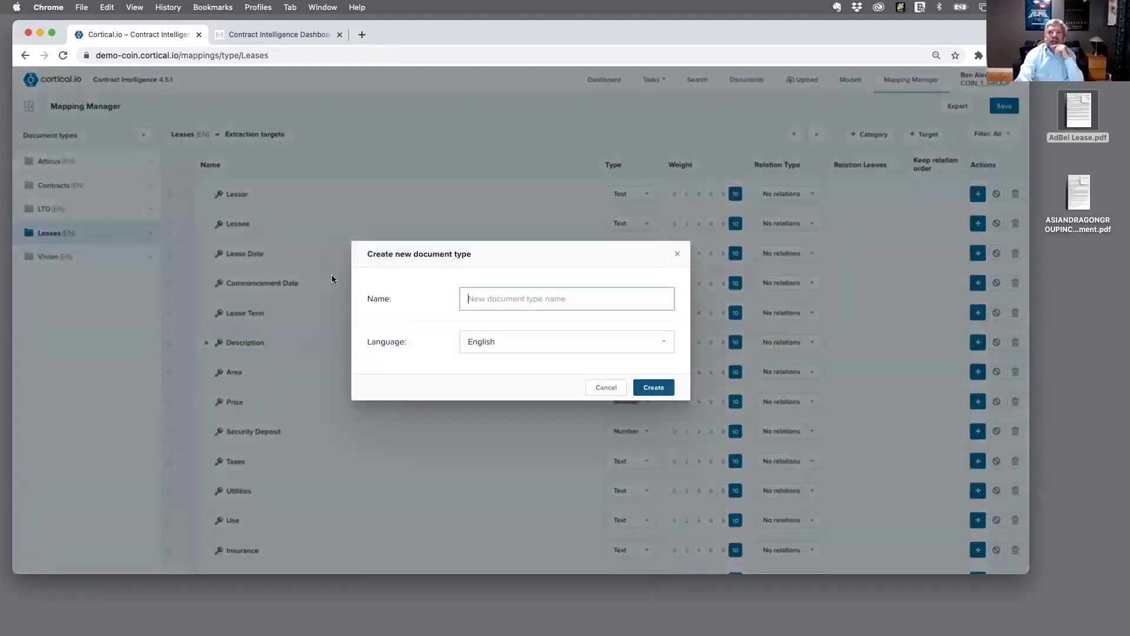
{"action": "type", "text": "re"}
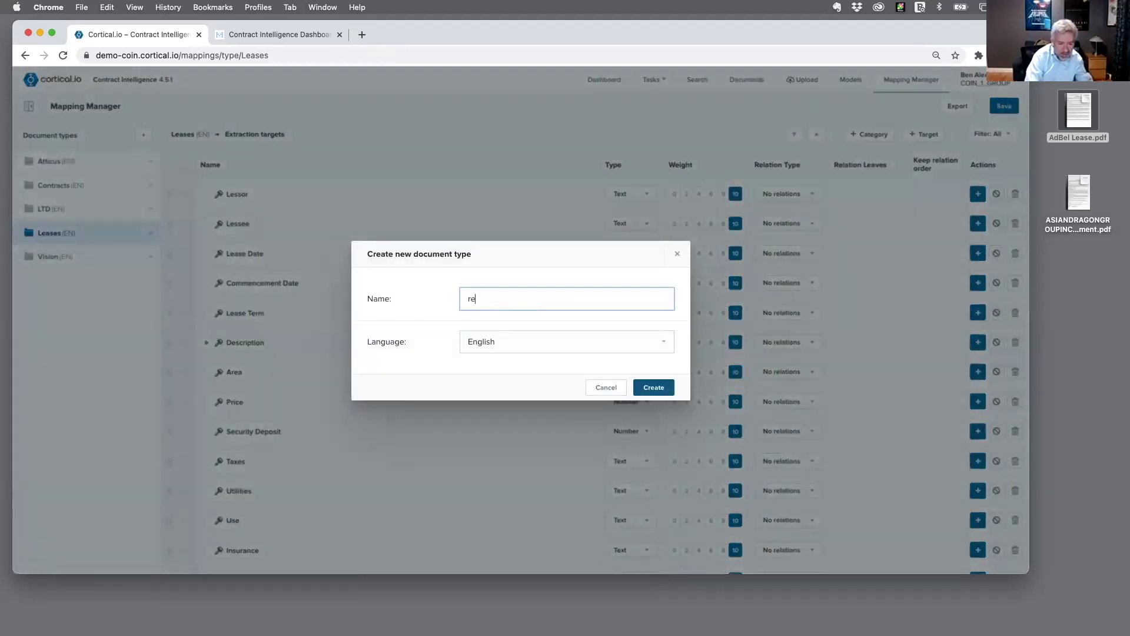
{"action": "type", "text": "seller "}
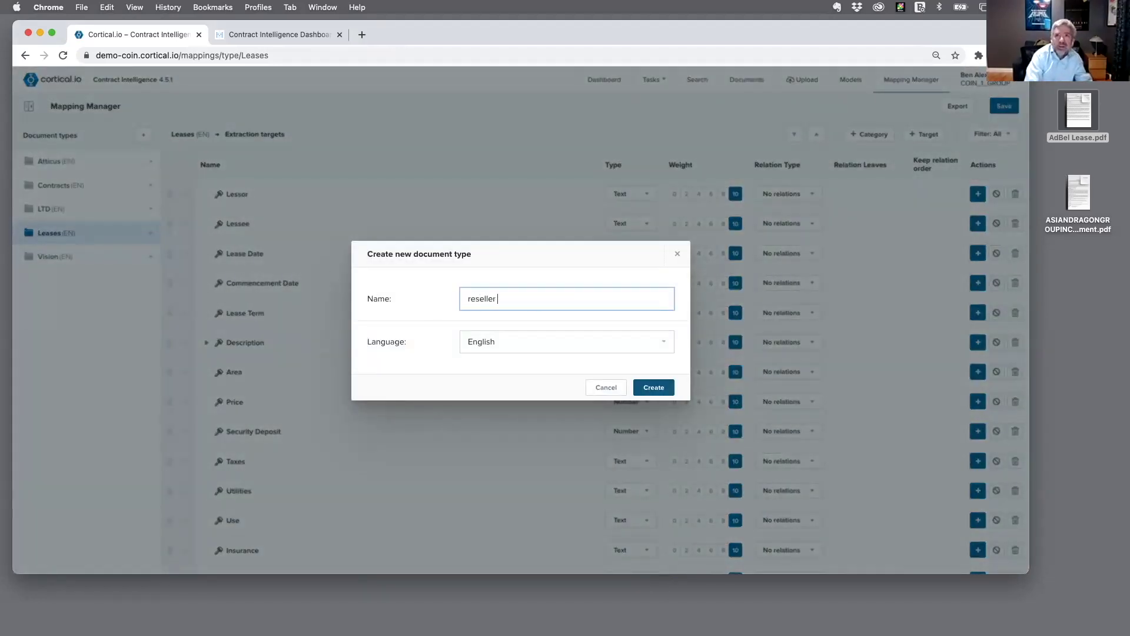
{"action": "type", "text": "agreemen"}
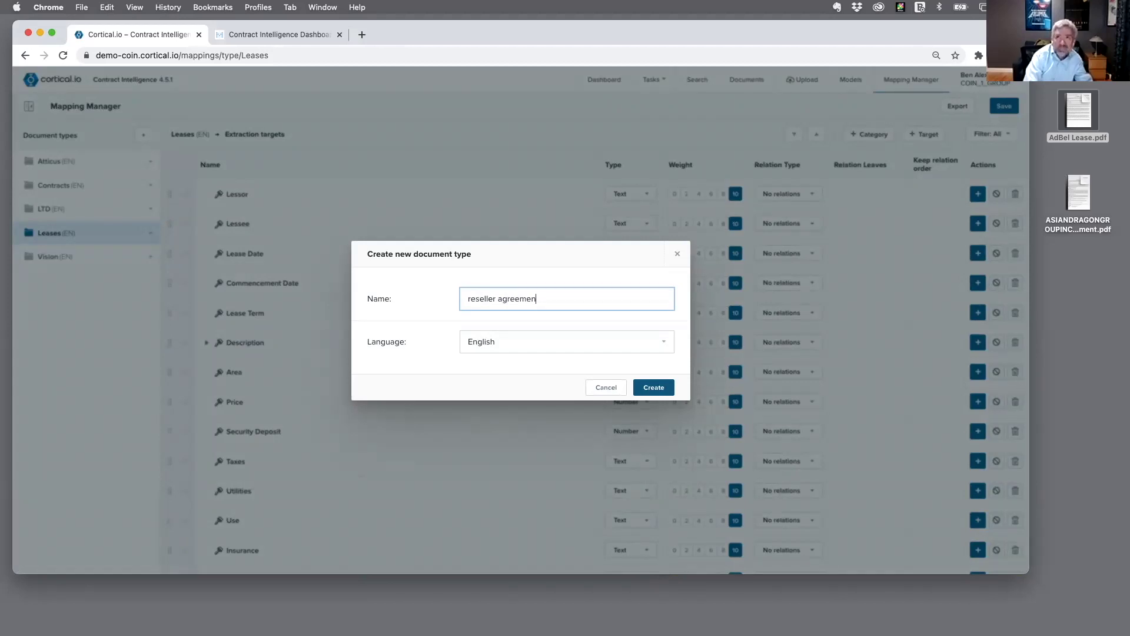
{"action": "type", "text": "t"}
{"action": "key", "text": "Return"}
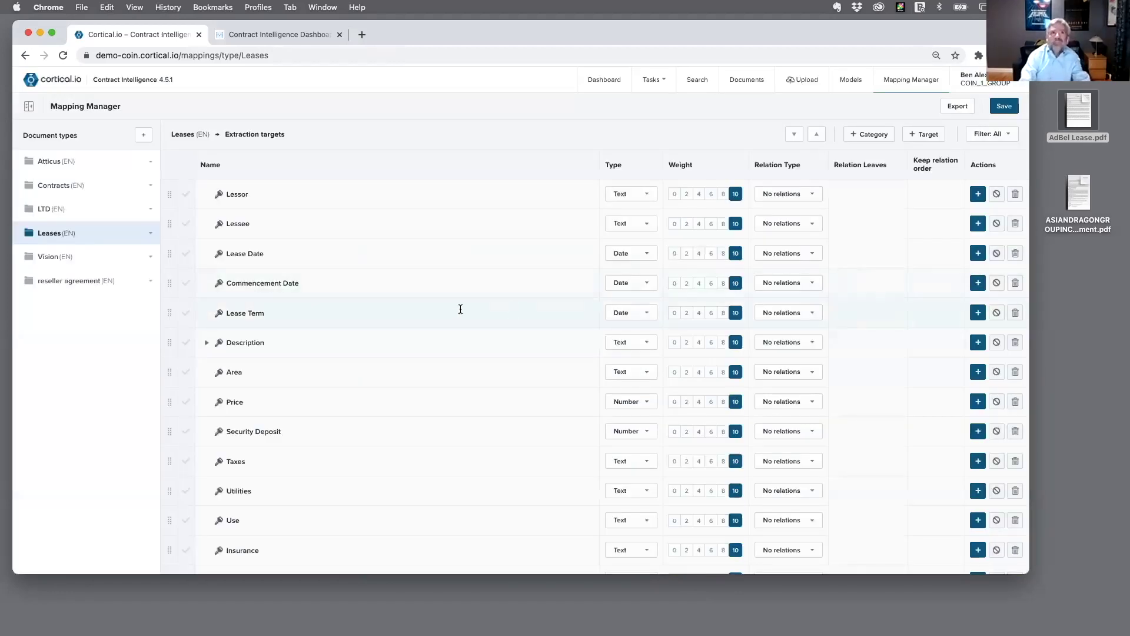
Add targets party a, party b and governing law, save, and view the type's documents.
{"action": "left_click", "coordinate": [81, 280]}
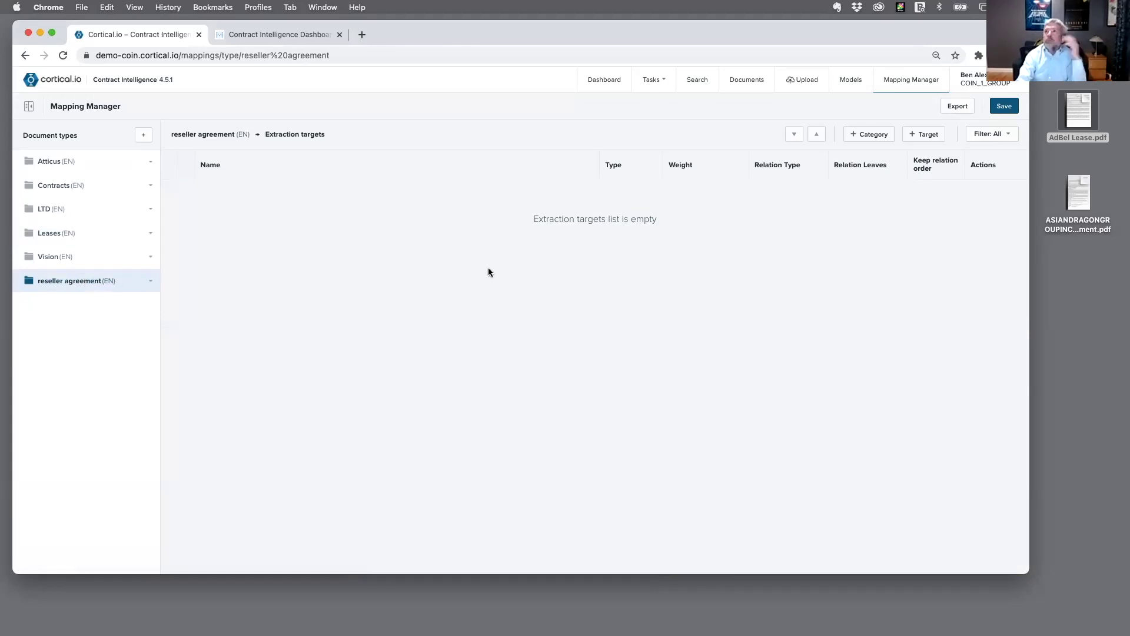
{"action": "left_click", "coordinate": [928, 135]}
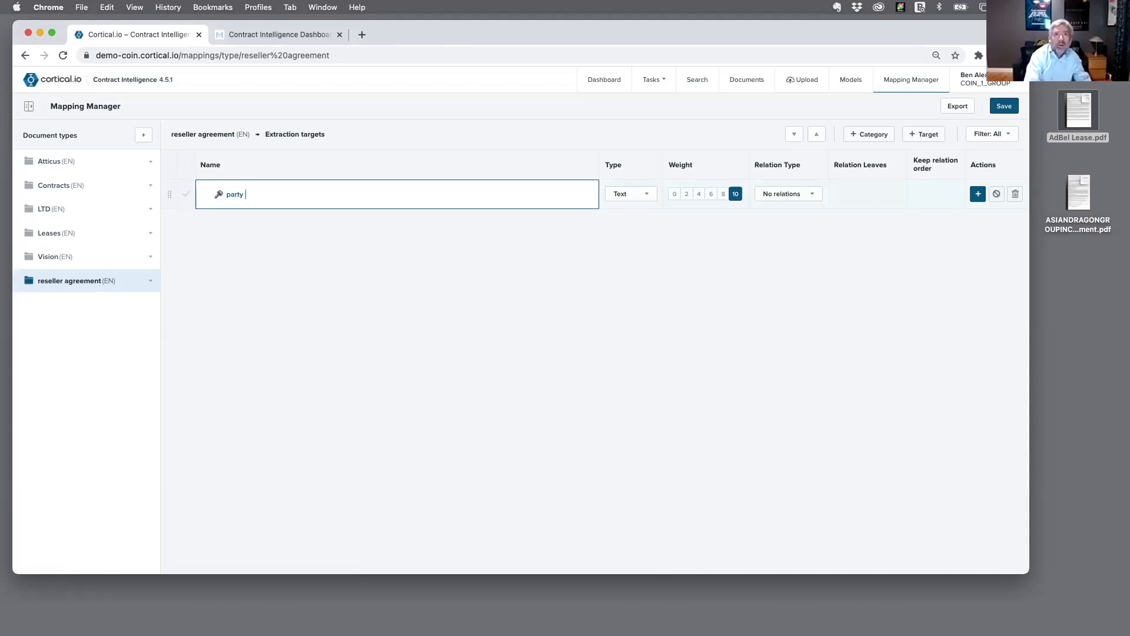
{"action": "type", "text": "party a"}
{"action": "key", "text": "Return"}
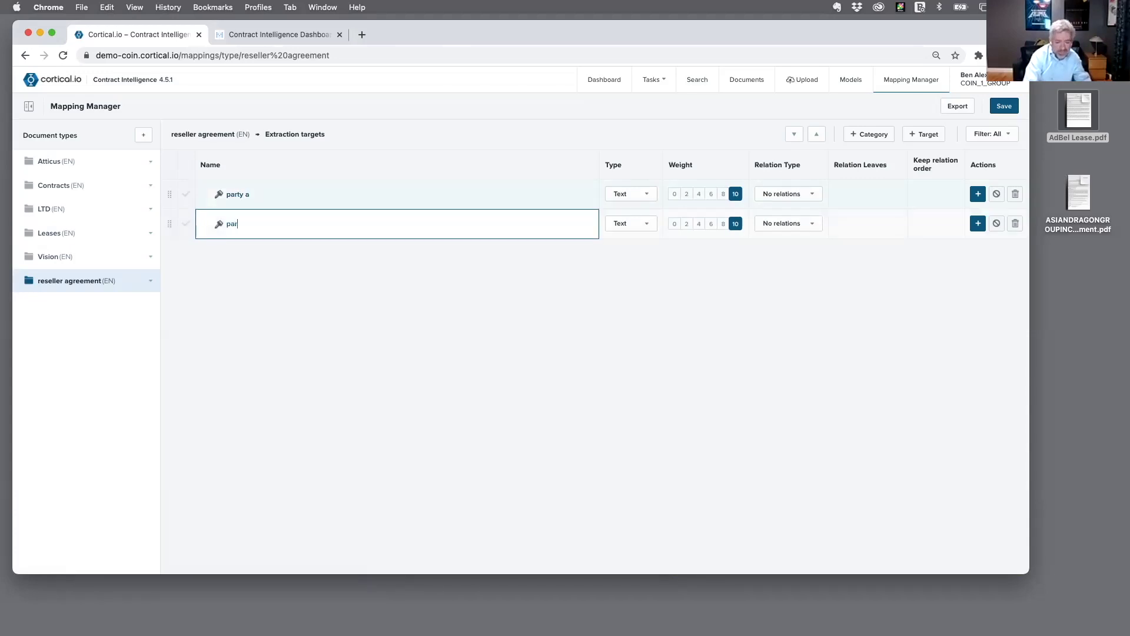
{"action": "type", "text": "party b"}
{"action": "key", "text": "Return"}
{"action": "type", "text": "co"}
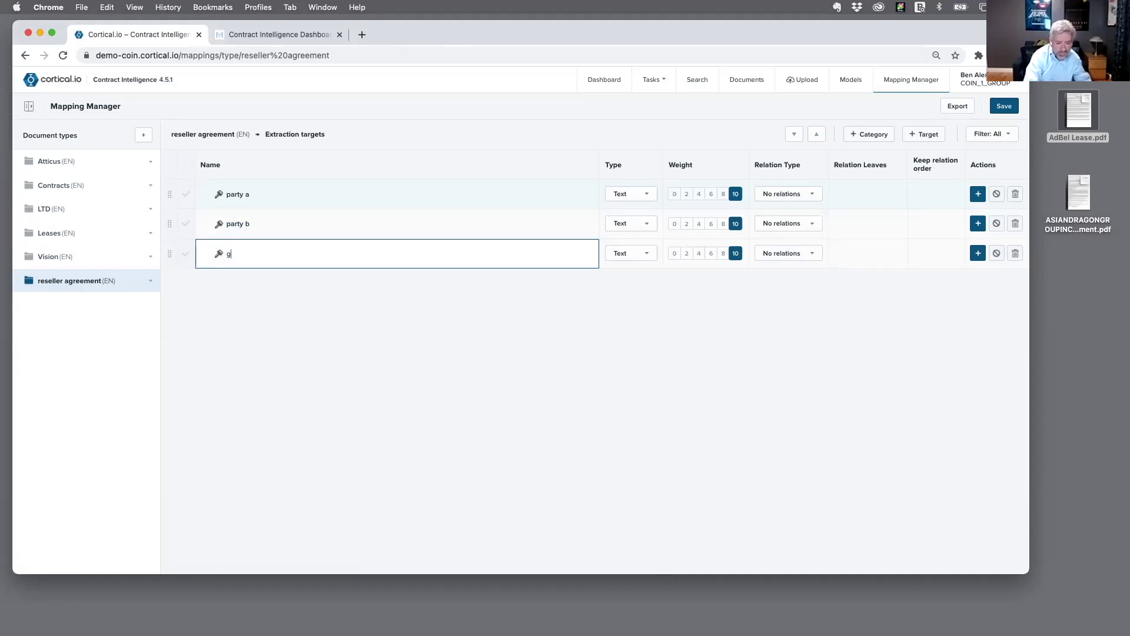
{"action": "type", "text": "overning law"}
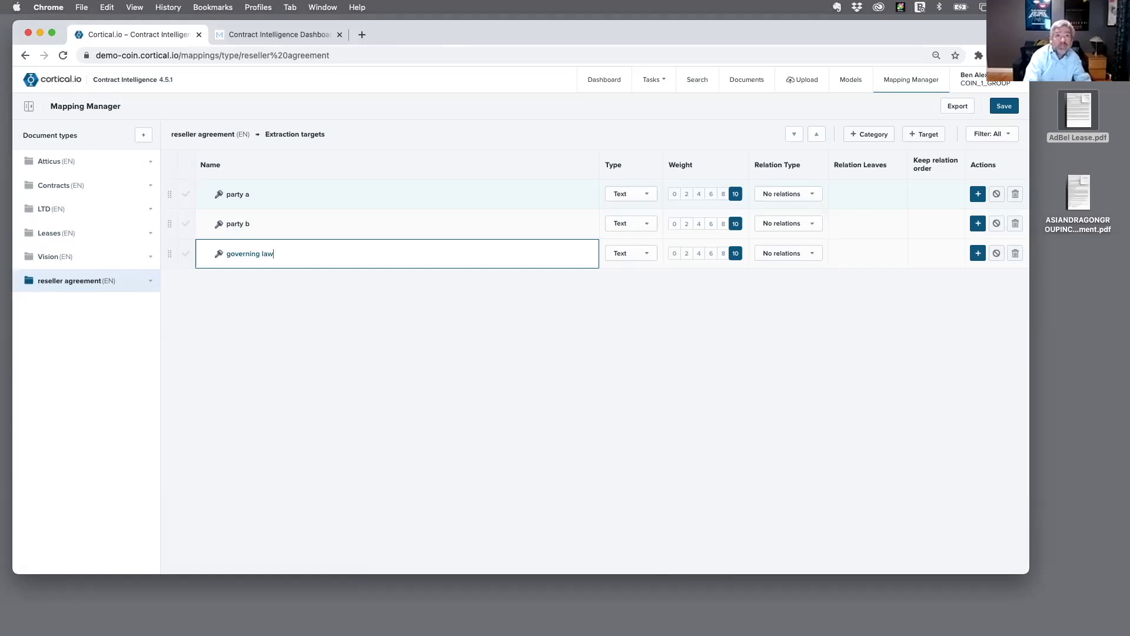
{"action": "key", "text": "Return"}
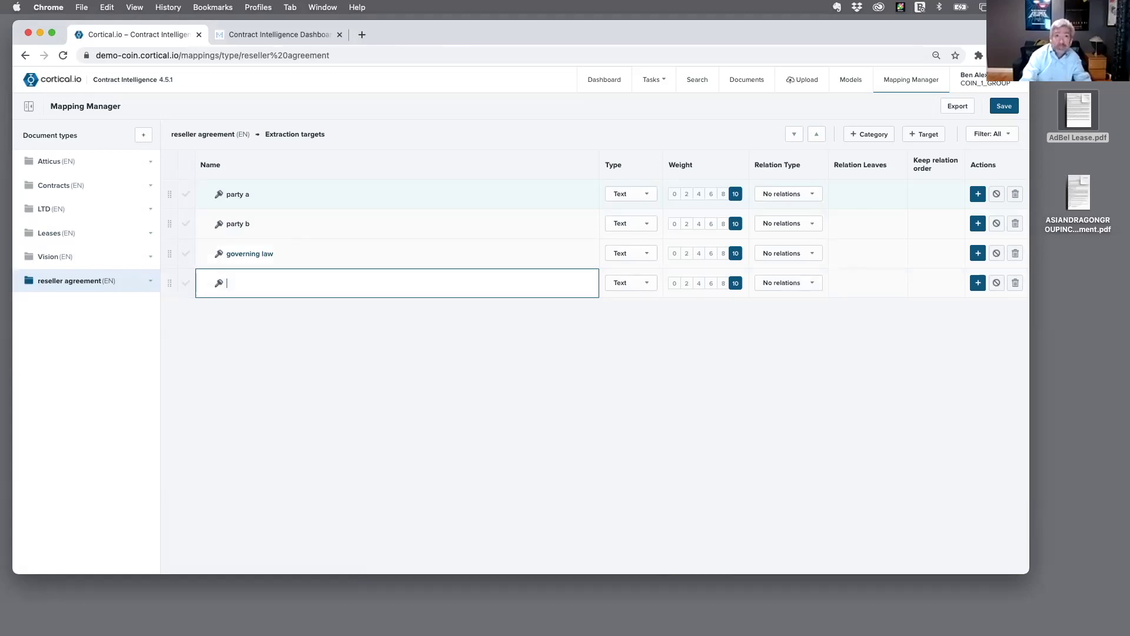
{"action": "left_click", "coordinate": [1013, 109]}
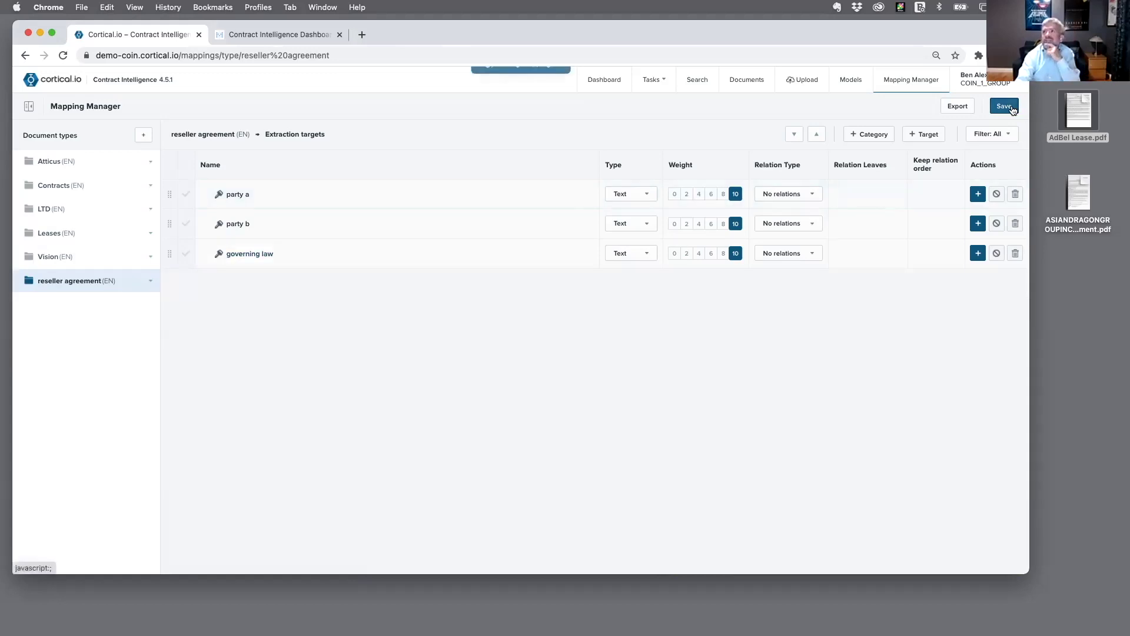
{"action": "left_click", "coordinate": [739, 79]}
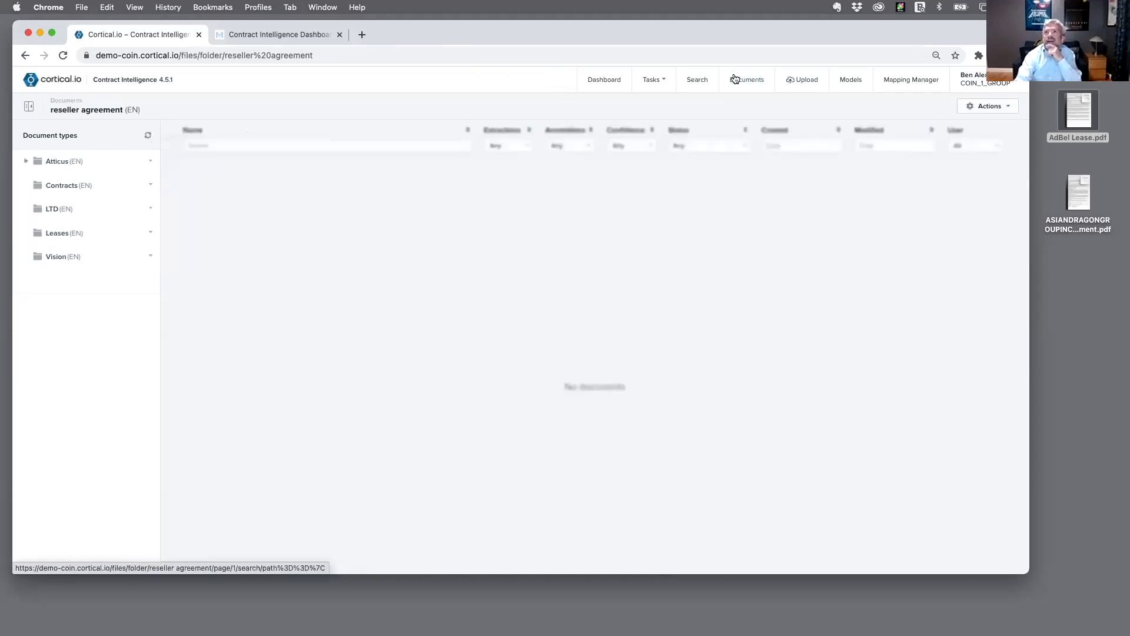
Upload ASIANDRAGONGROUPINC_08_11_2005-EX-10.5-Reseller_Agreement.pdf into reseller agreement and open it.
{"action": "double_click", "coordinate": [1078, 182]}
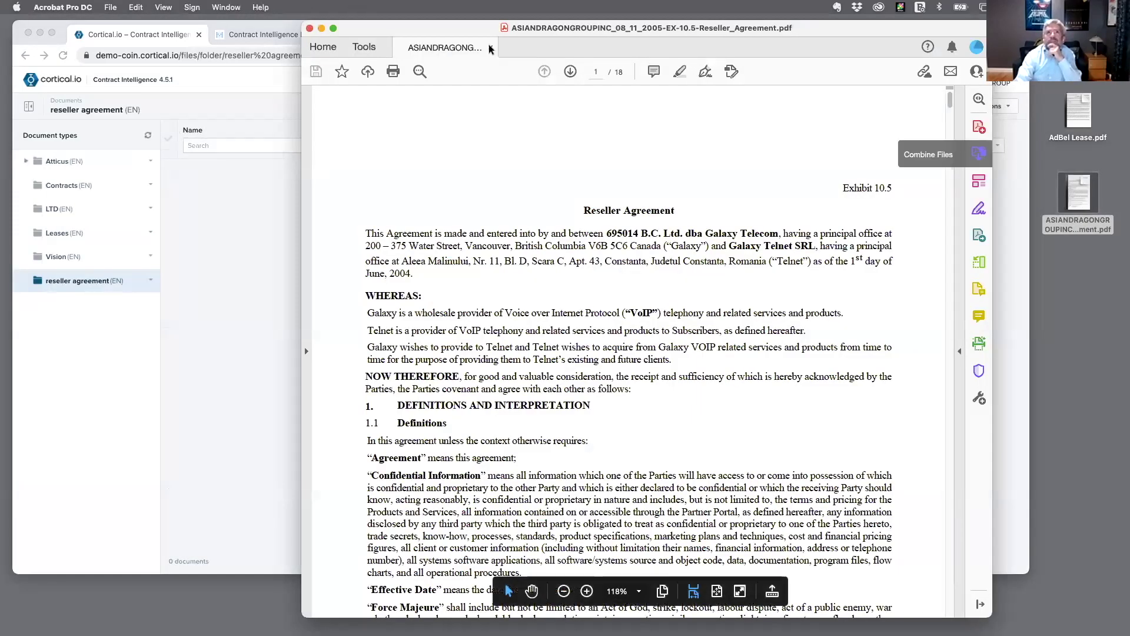
{"action": "left_click", "coordinate": [310, 29]}
{"action": "left_click_drag", "start_coordinate": [1074, 186], "coordinate": [696, 203]}
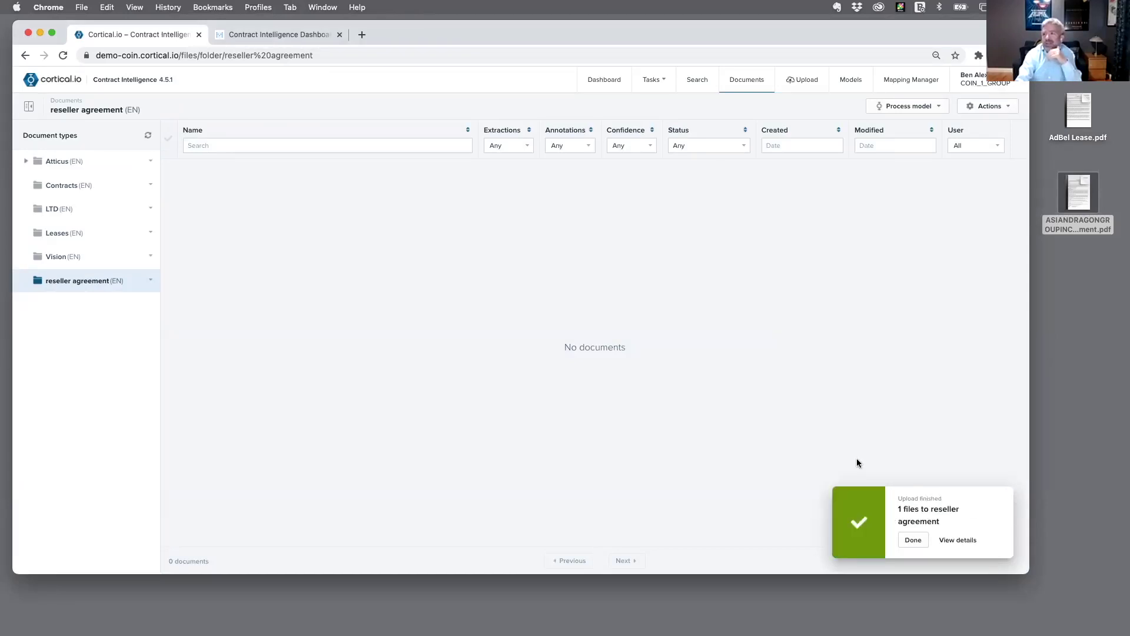
{"action": "left_click", "coordinate": [913, 540]}
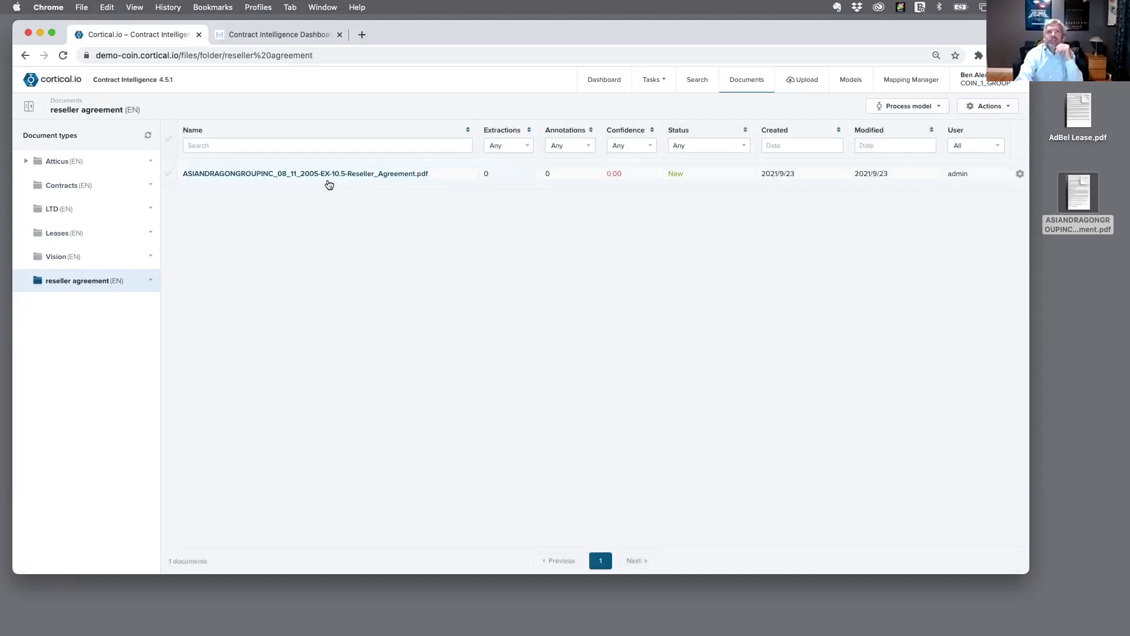
{"action": "left_click", "coordinate": [316, 174]}
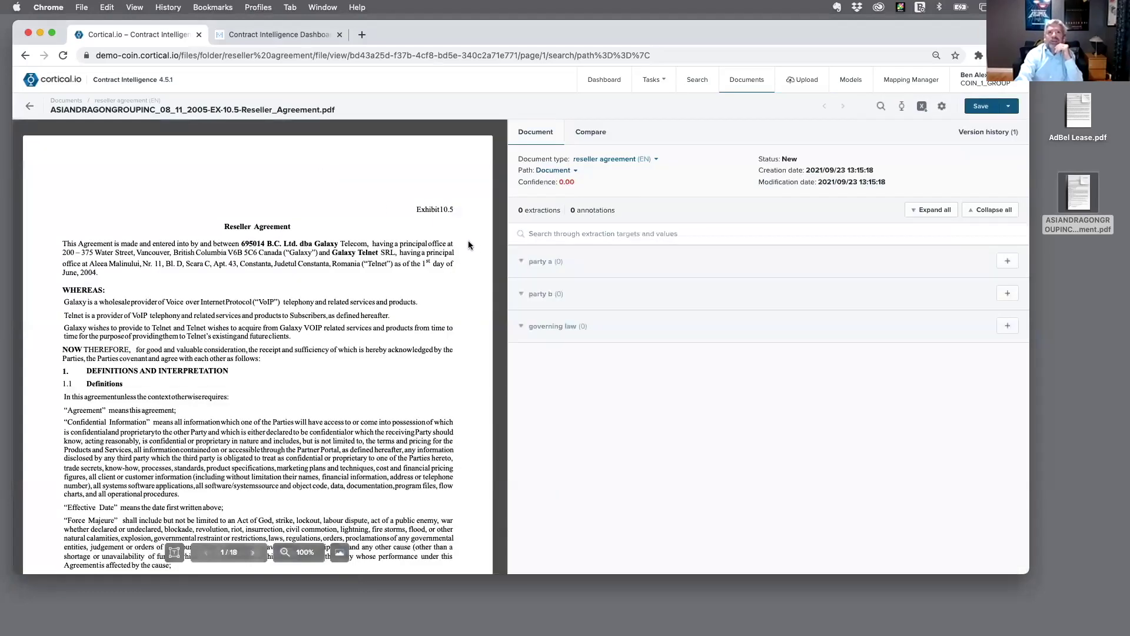
Label Galaxy Telecom as party a and Galaxy Telnet SRL as party b.
{"action": "left_click_drag", "start_coordinate": [505, 264], "coordinate": [589, 276]}
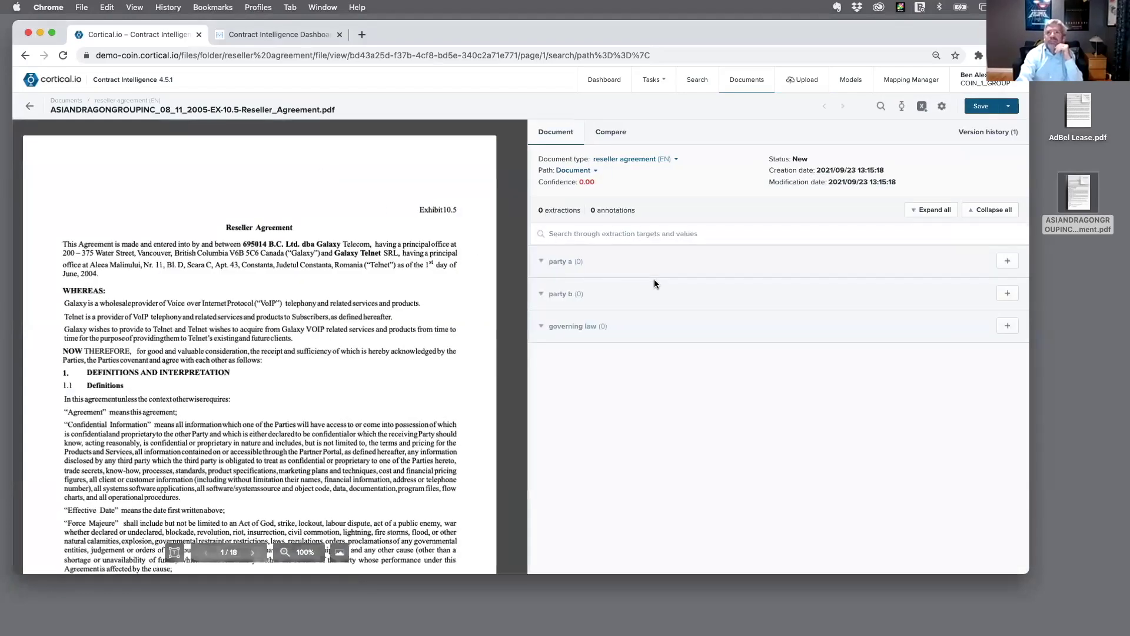
{"action": "left_click_drag", "start_coordinate": [702, 287], "coordinate": [704, 284]}
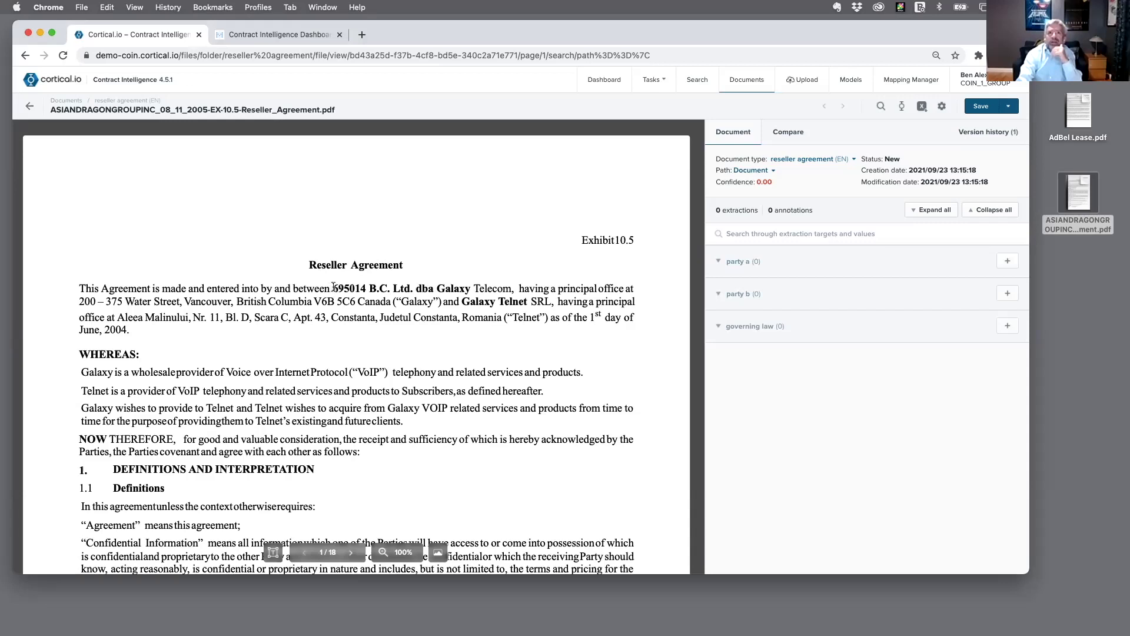
{"action": "mouse_move", "coordinate": [332, 288]}
{"action": "left_mouse_down"}
{"action": "mouse_move", "coordinate": [470, 288]}
{"action": "mouse_move", "coordinate": [333, 287]}
{"action": "left_mouse_up"}
{"action": "left_click", "coordinate": [512, 289]}
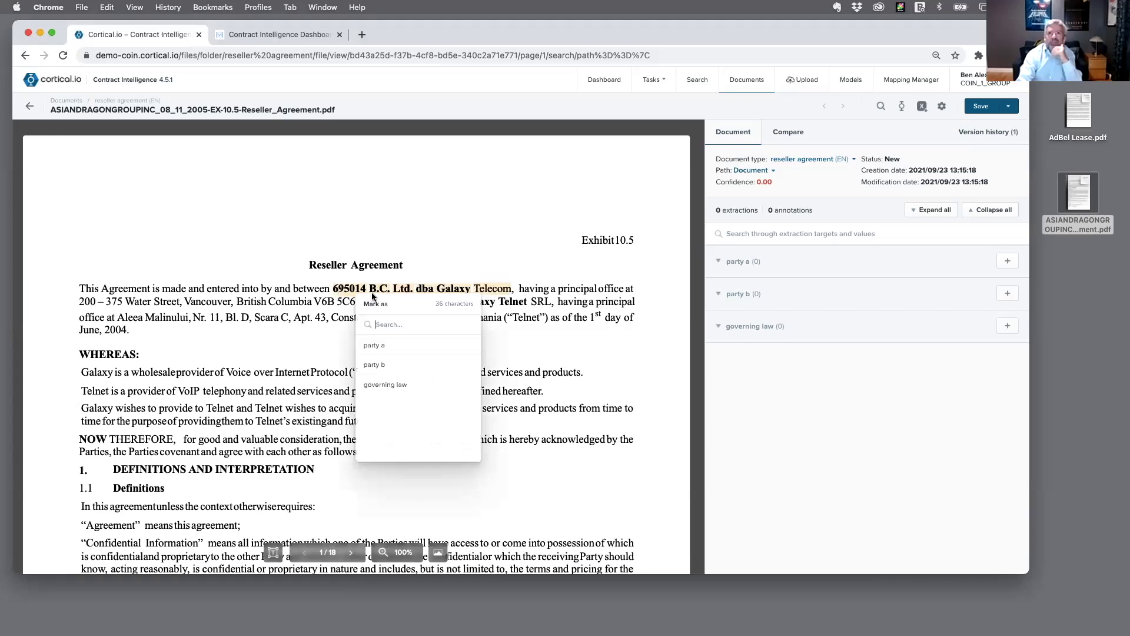
{"action": "left_click", "coordinate": [388, 346]}
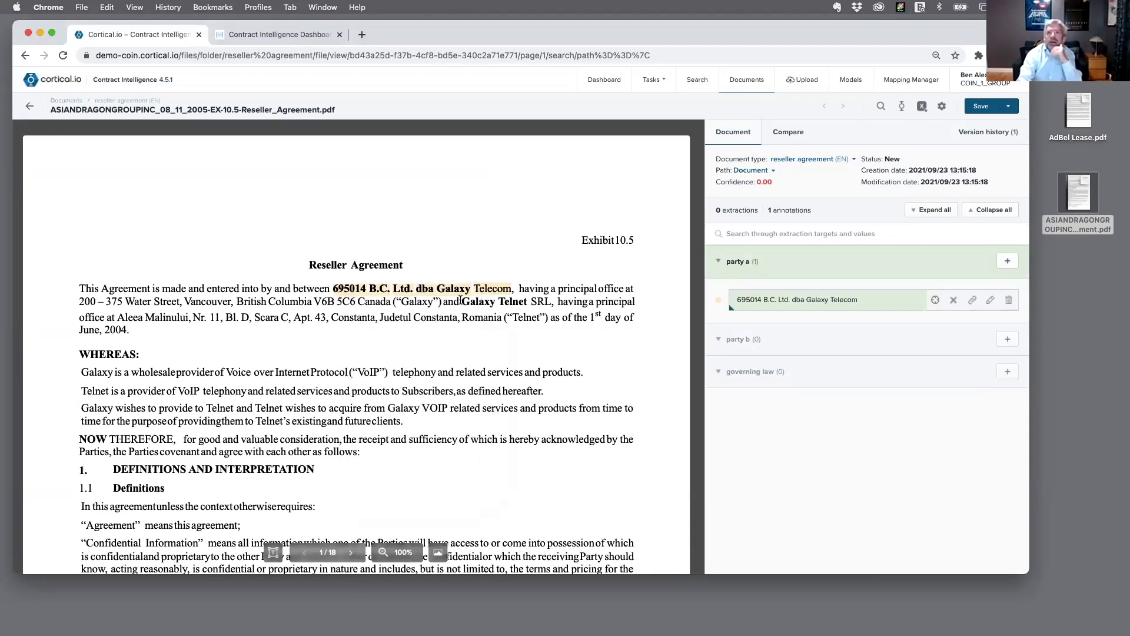
{"action": "left_click_drag", "start_coordinate": [464, 301], "coordinate": [552, 301]}
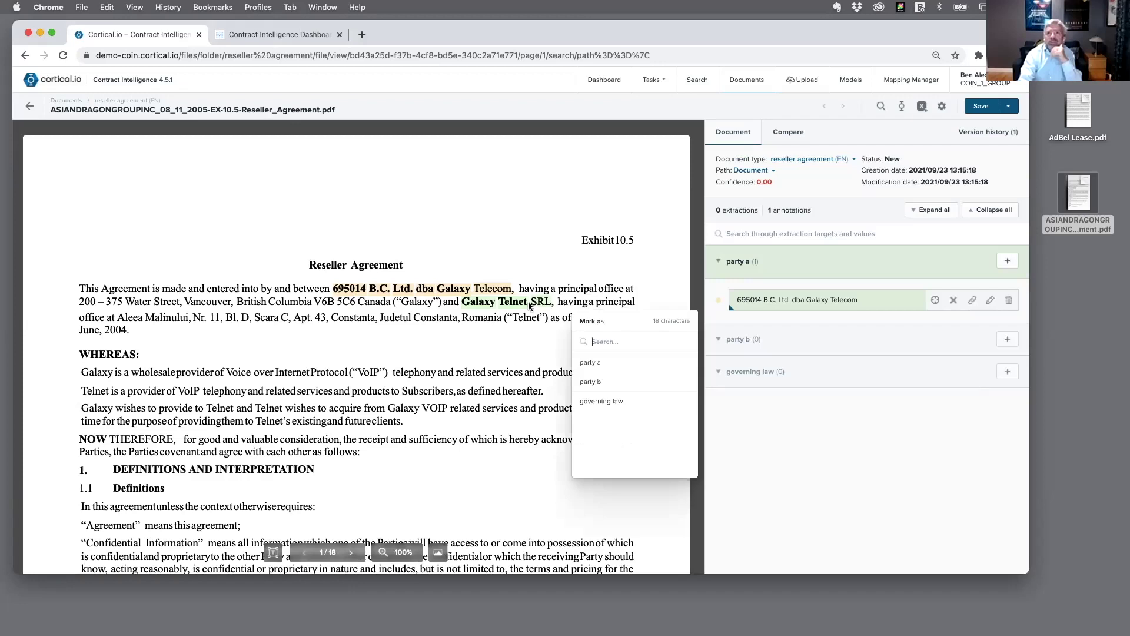
{"action": "left_click", "coordinate": [590, 382]}
Label the British Columbia Governing Law paragraph as governing law.
{"action": "scroll", "coordinate": [503, 377], "scroll_direction": "down", "scroll_amount": 5}
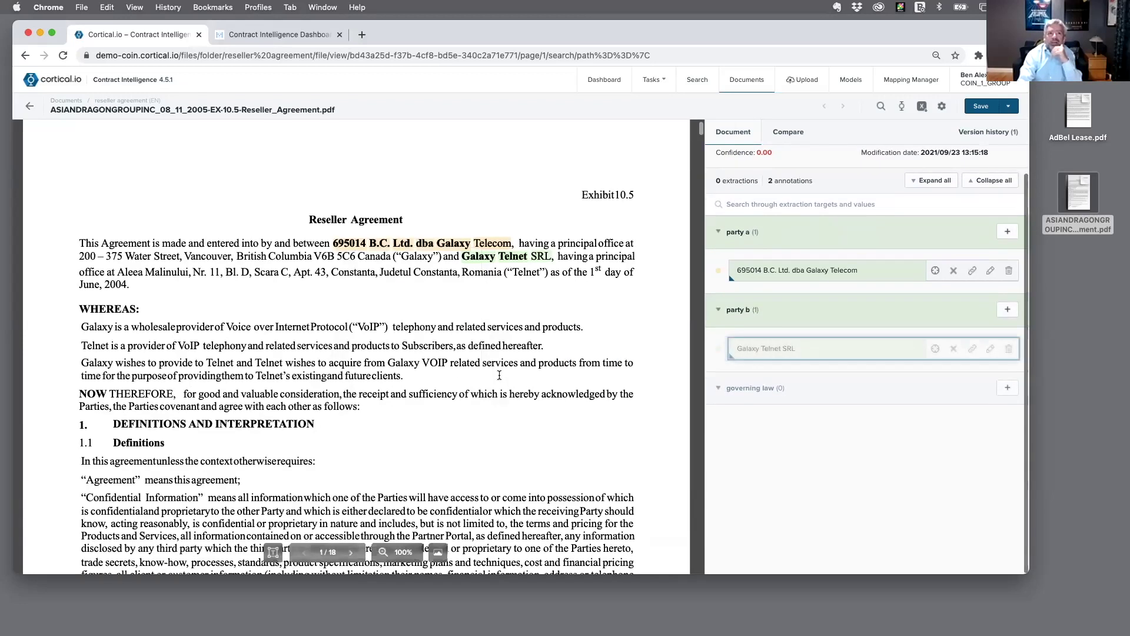
{"action": "scroll", "coordinate": [498, 374], "scroll_direction": "down", "scroll_amount": 10}
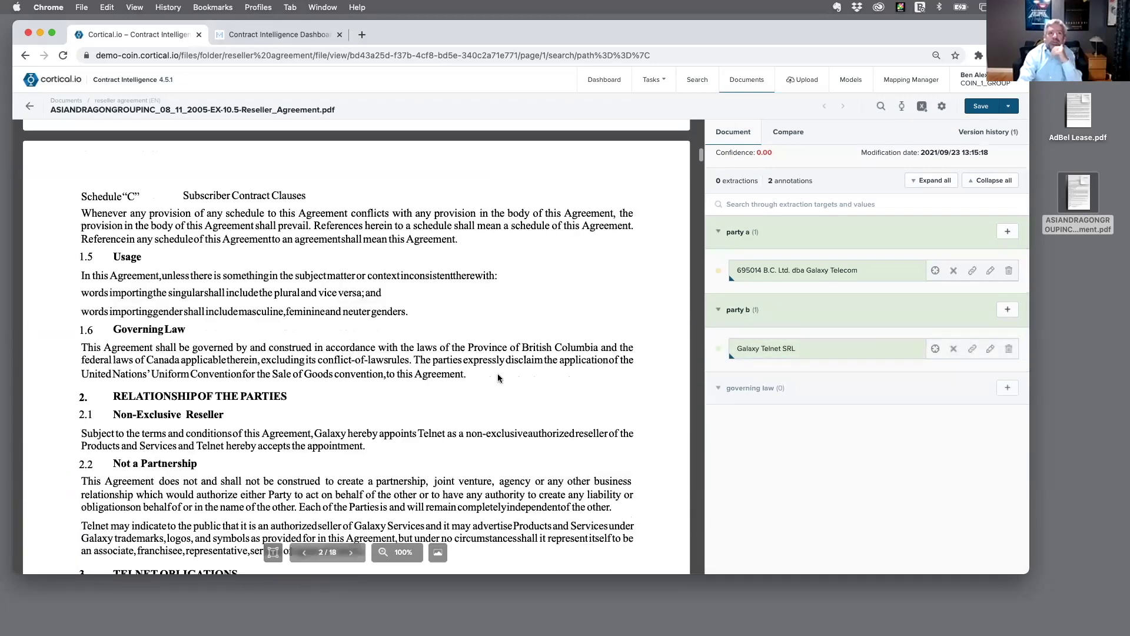
{"action": "scroll", "coordinate": [498, 378], "scroll_direction": "down", "scroll_amount": 1}
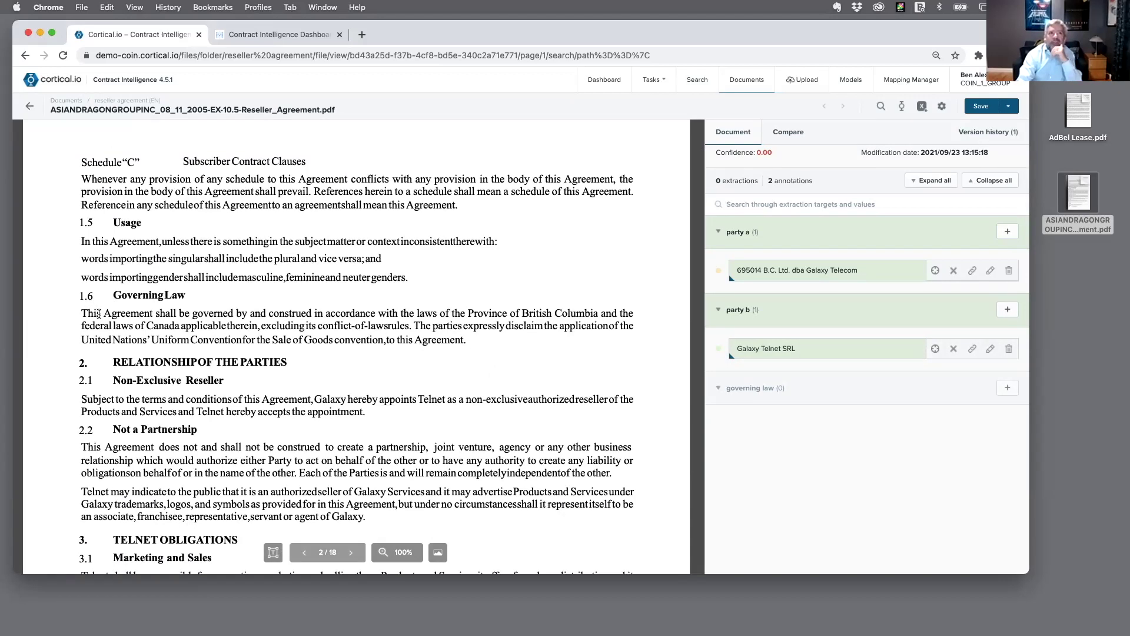
{"action": "left_click_drag", "start_coordinate": [82, 312], "coordinate": [463, 337]}
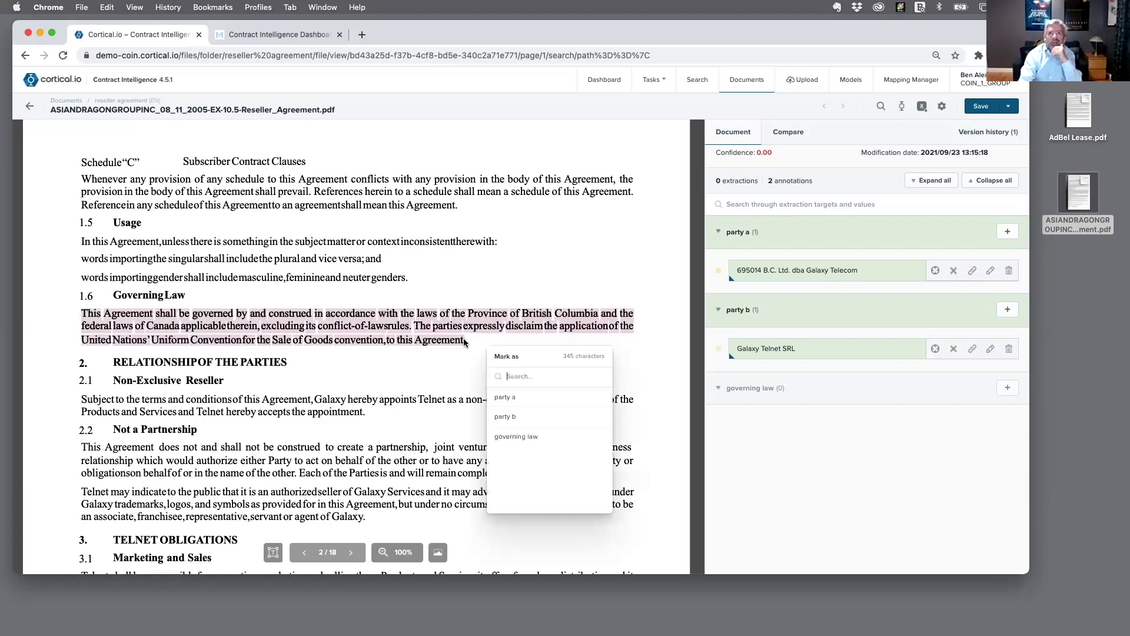
{"action": "left_click", "coordinate": [526, 432]}
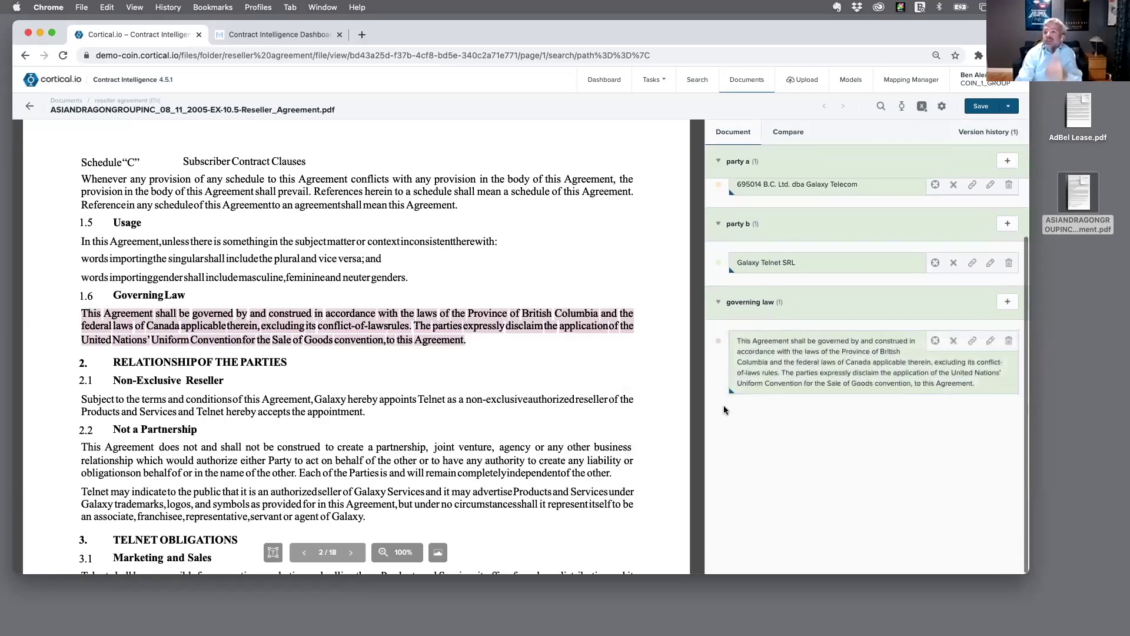